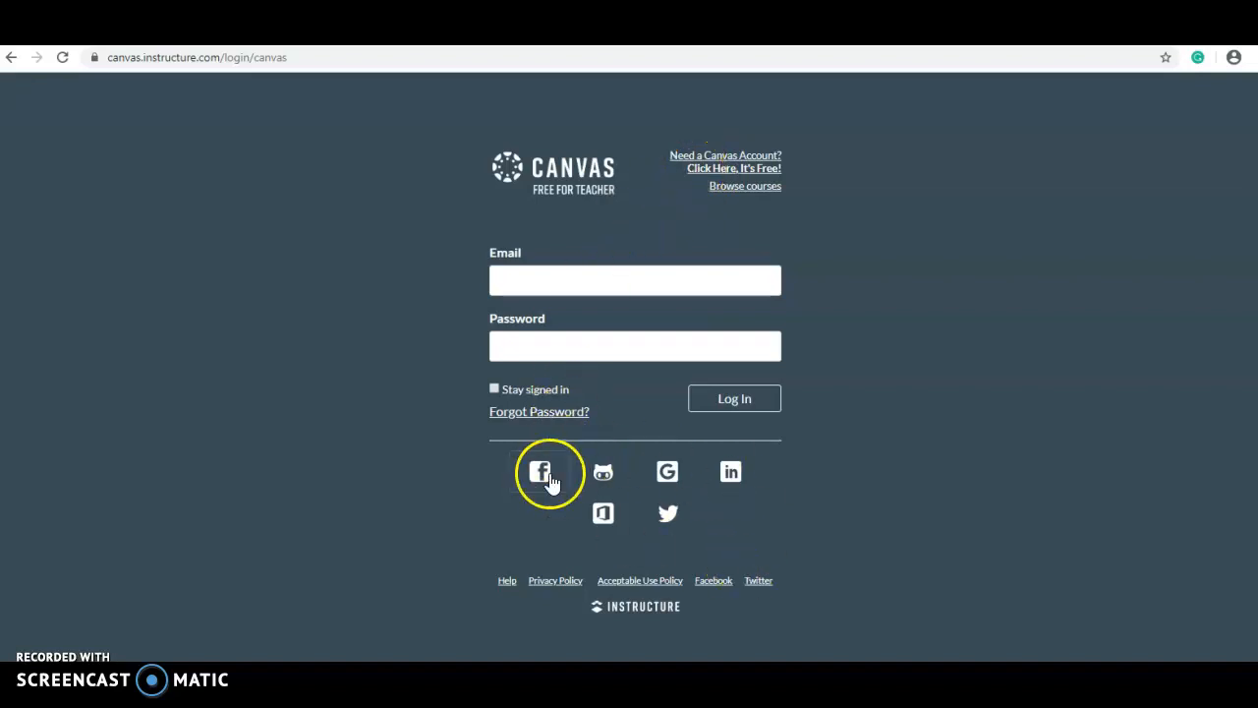
Sign in to Canvas with the linked LinkedIn account
{"action": "left_click", "coordinate": [730, 474]}
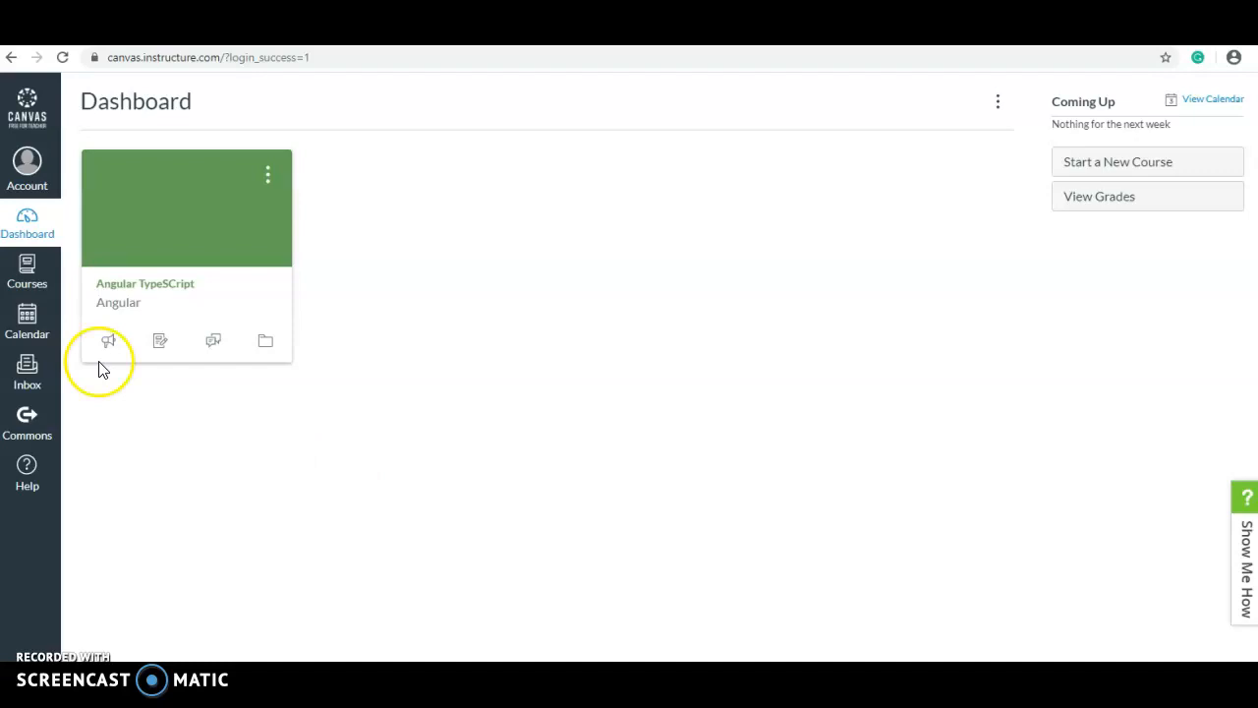
Open the Account tray showing the Notifications, Profile, Files and Settings links
{"action": "left_click", "coordinate": [26, 161]}
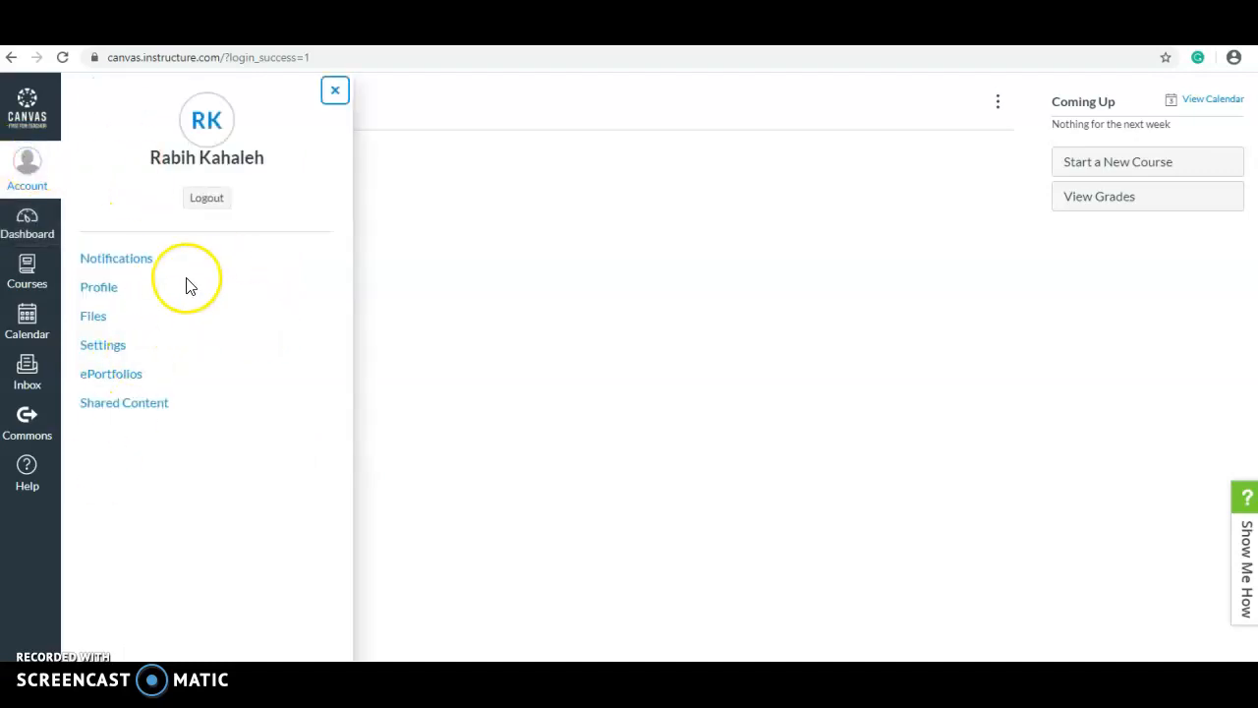
{"action": "left_click", "coordinate": [116, 258]}
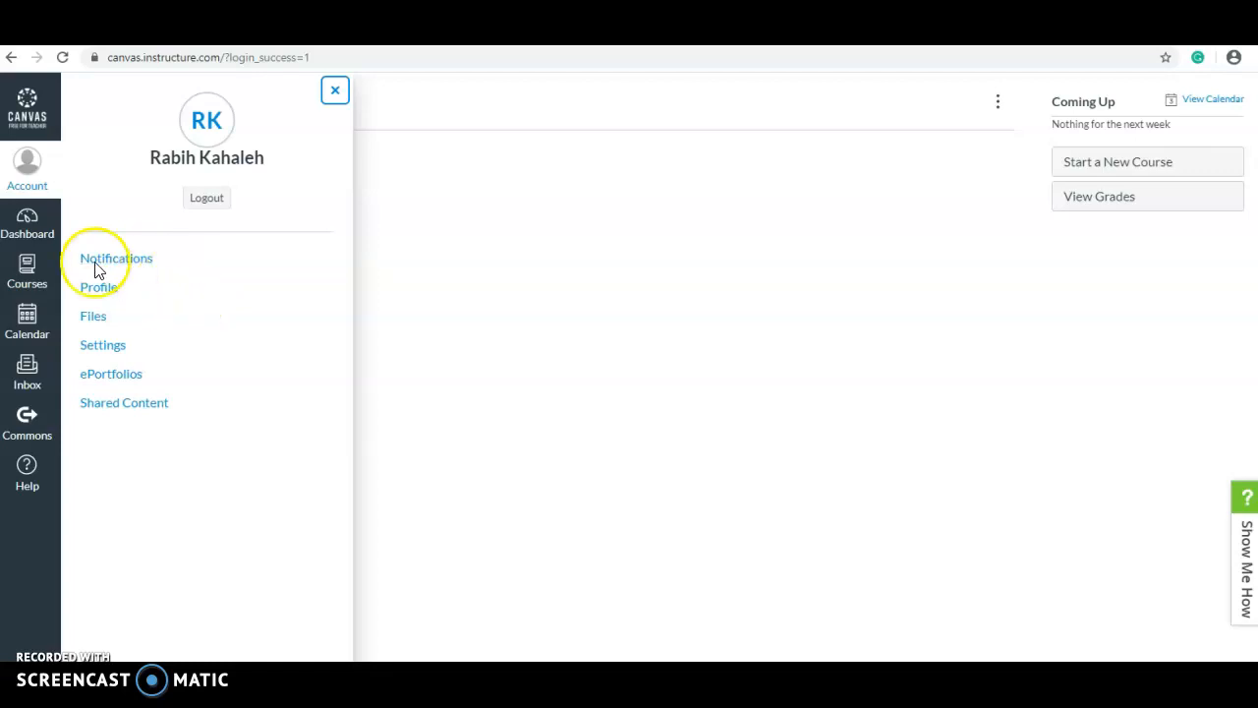
In Notification Preferences, set Due Date to 'Do not send me anything'
{"action": "left_click", "coordinate": [104, 257]}
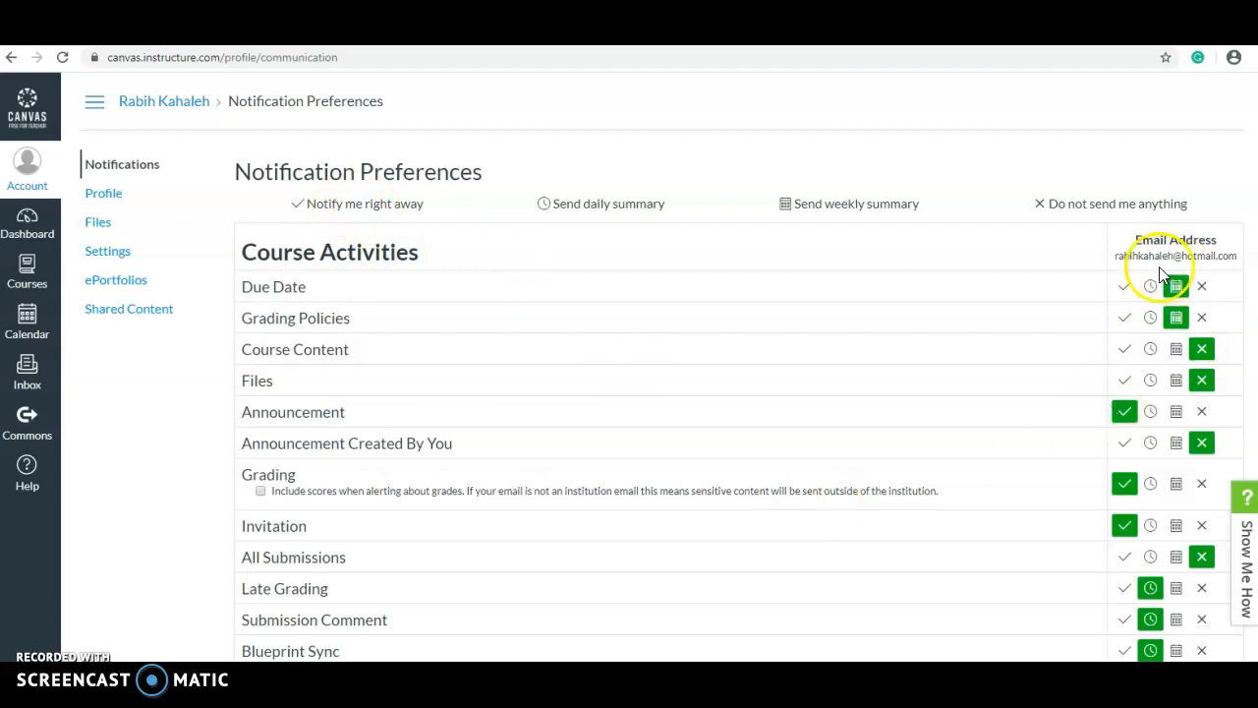
{"action": "left_click", "coordinate": [1125, 286]}
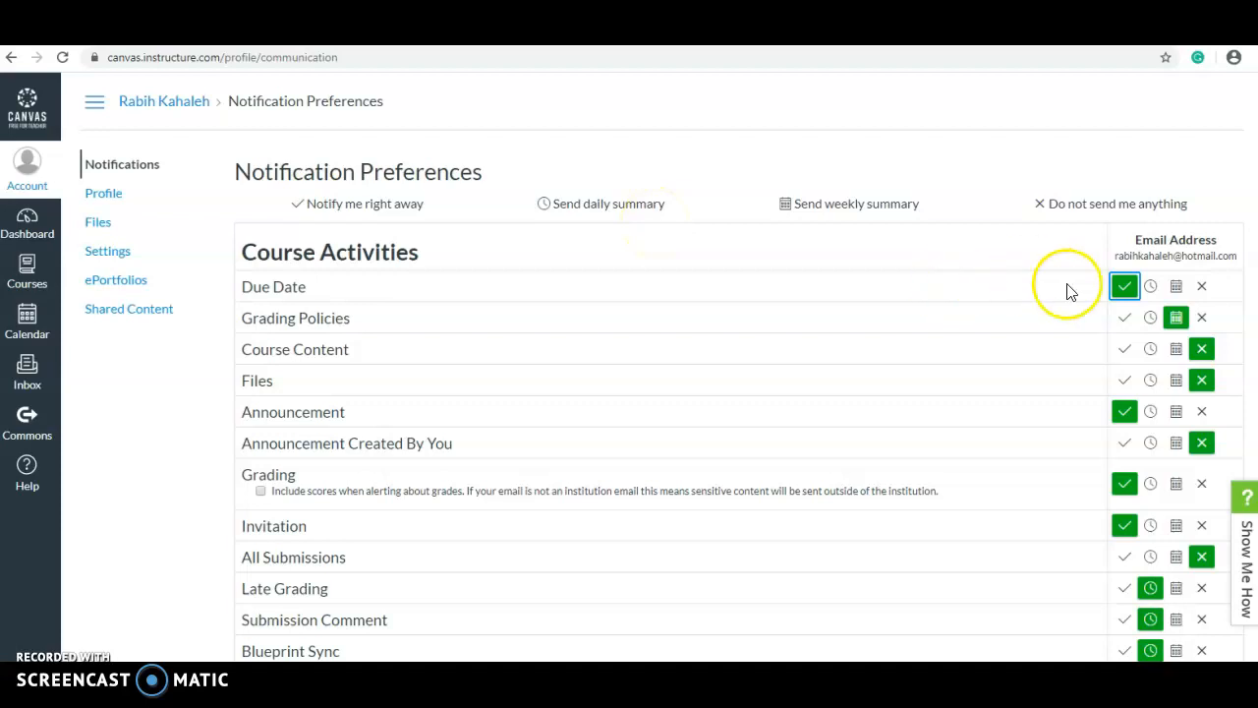
{"action": "left_click", "coordinate": [1150, 286]}
{"action": "left_click_drag", "start_coordinate": [857, 203], "coordinate": [974, 225]}
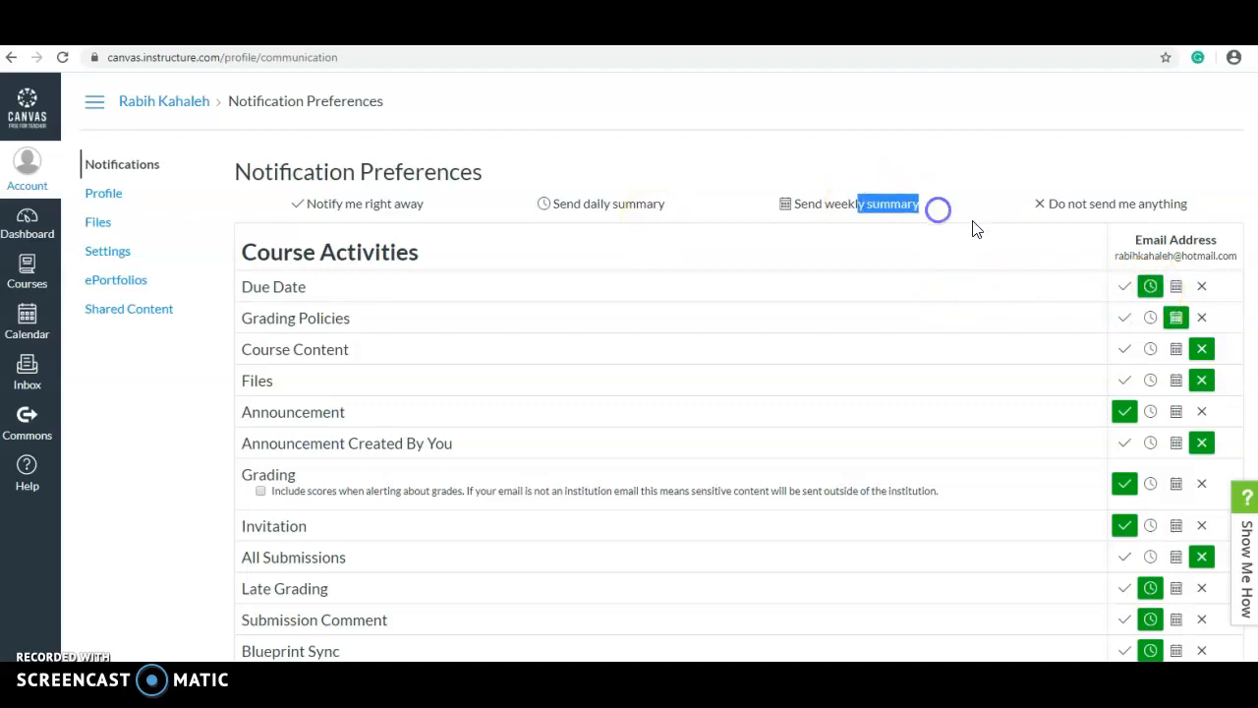
{"action": "left_click", "coordinate": [1202, 287]}
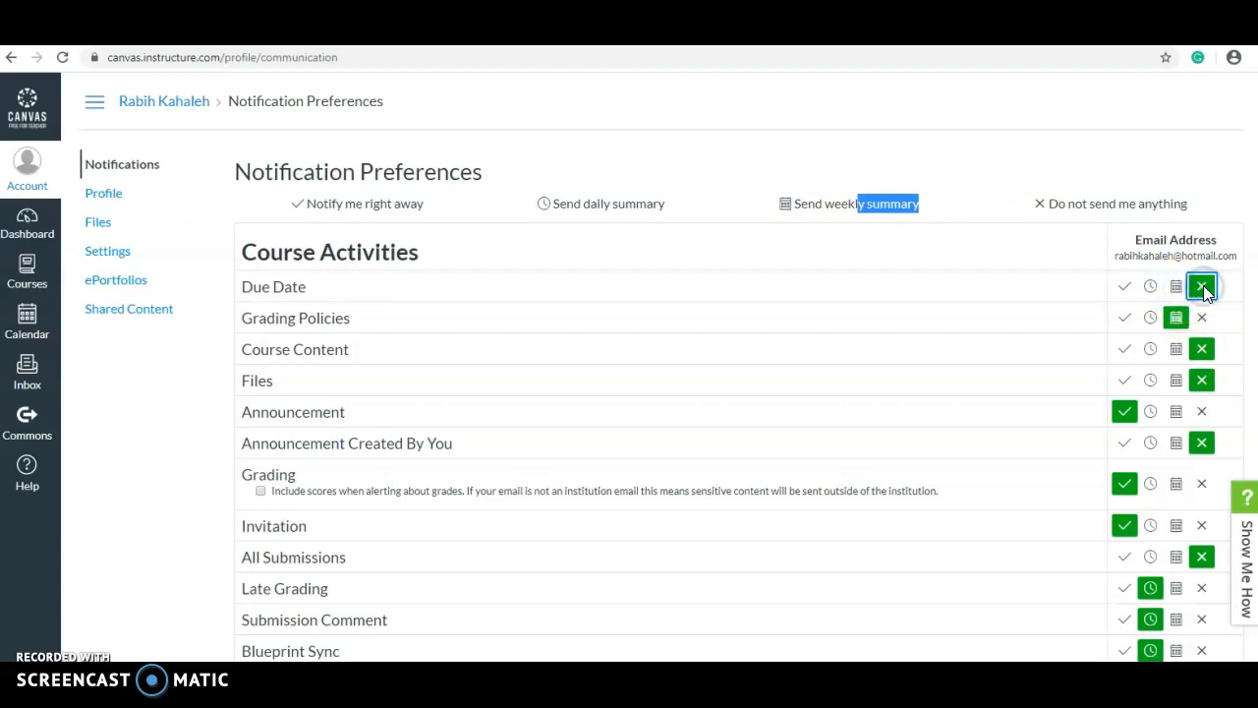
Review the remaining notification categories, then go to the Profile page
{"action": "scroll", "coordinate": [483, 410], "scroll_direction": "down", "scroll_amount": 2}
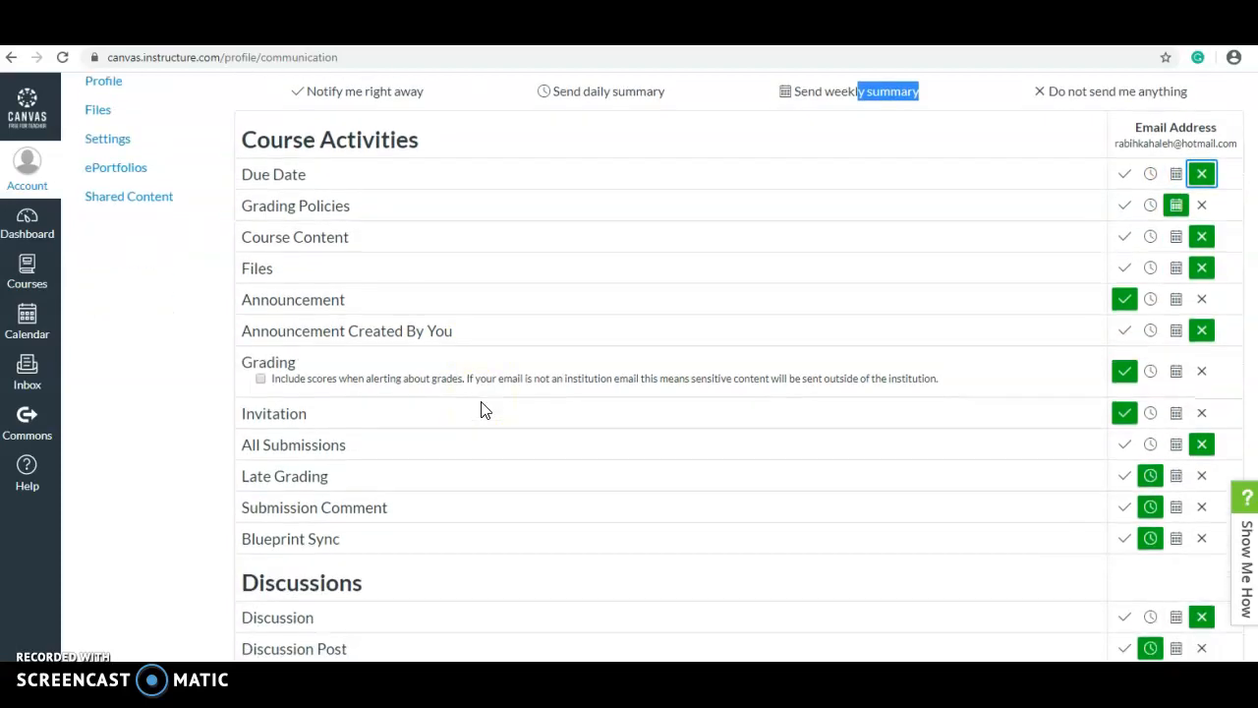
{"action": "scroll", "coordinate": [483, 410], "scroll_direction": "down", "scroll_amount": 5}
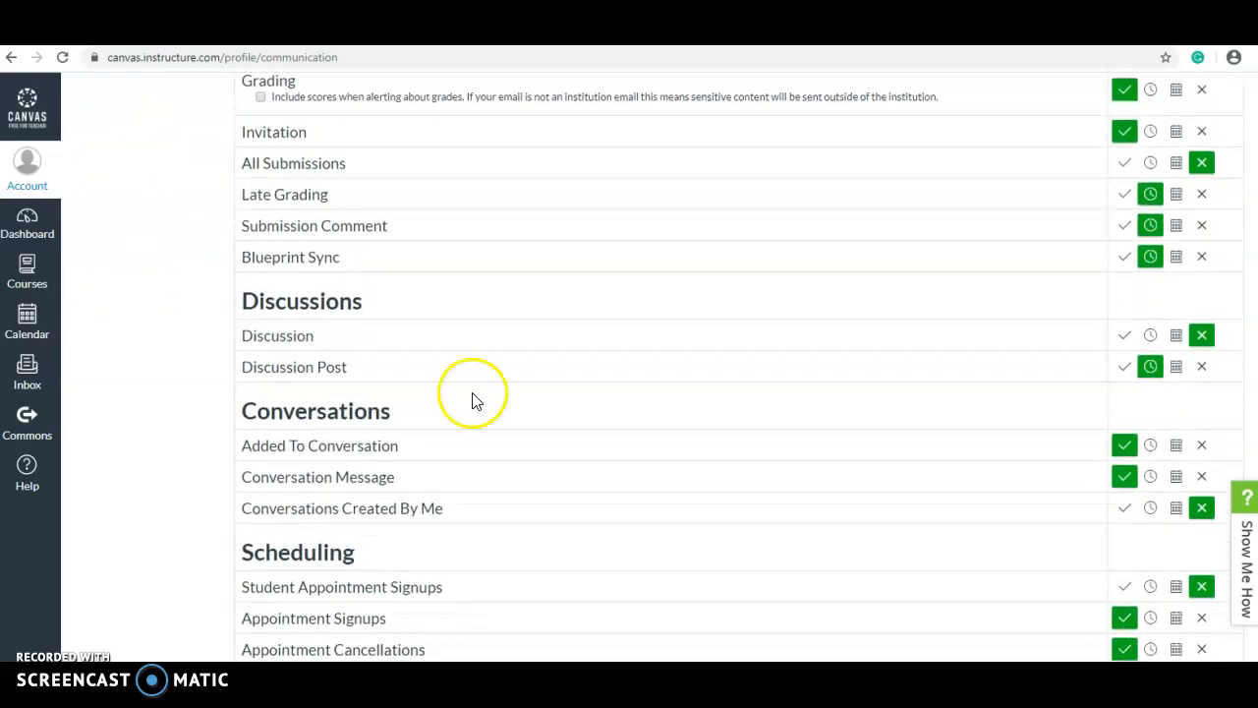
{"action": "double_click", "coordinate": [325, 301]}
{"action": "scroll", "coordinate": [494, 385], "scroll_direction": "down", "scroll_amount": 2}
{"action": "scroll", "coordinate": [494, 384], "scroll_direction": "down", "scroll_amount": 4}
{"action": "scroll", "coordinate": [494, 384], "scroll_direction": "up", "scroll_amount": 13}
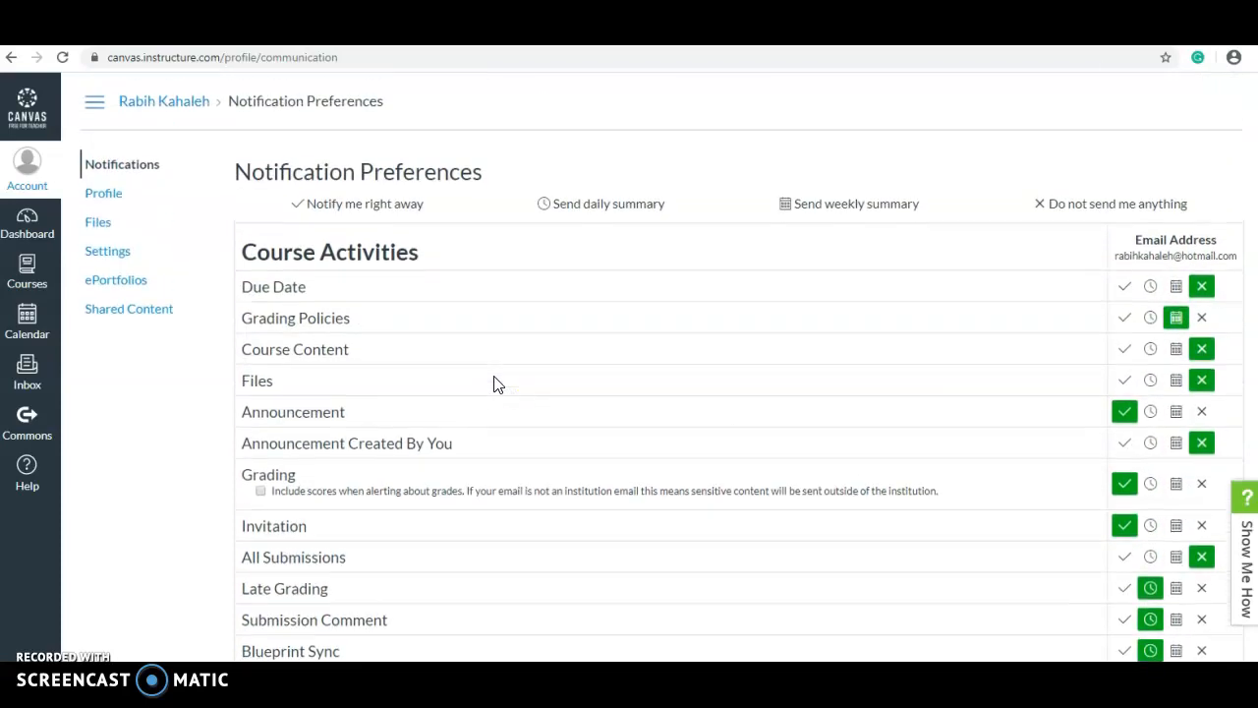
{"action": "left_click", "coordinate": [105, 196]}
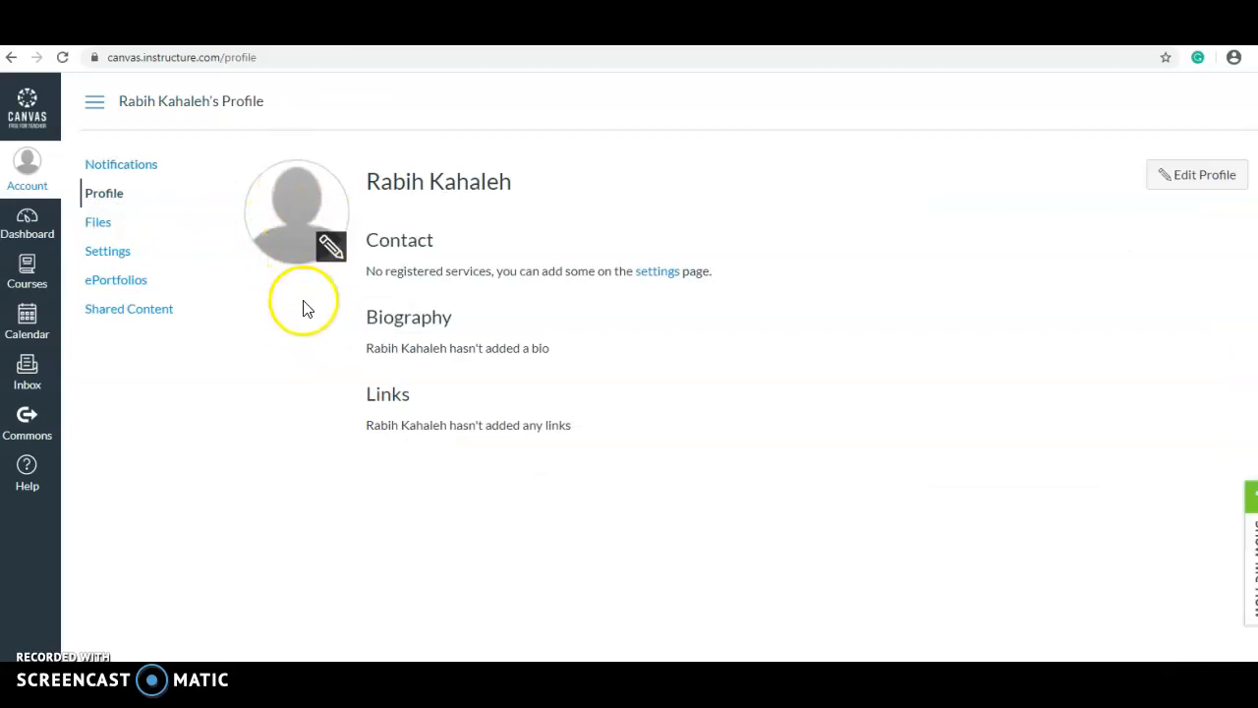
View My Files (0% of 52.4 MB used) and reopen the Account panel
{"action": "left_click", "coordinate": [95, 225]}
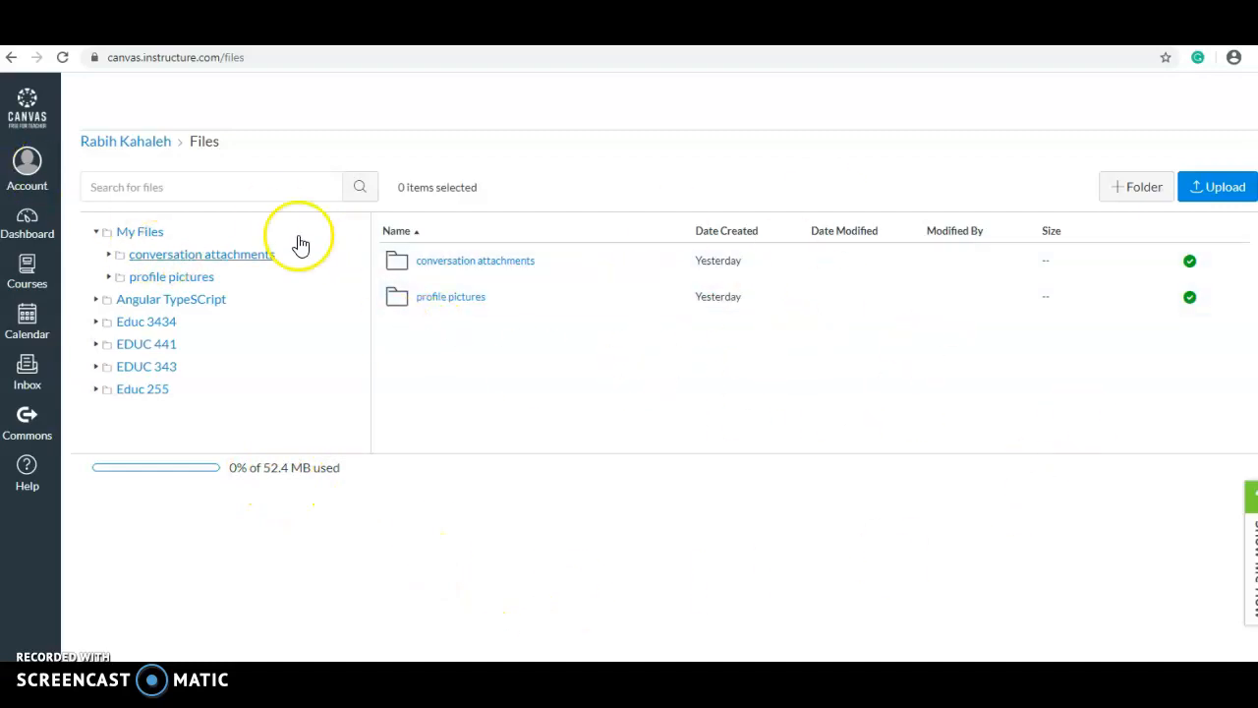
{"action": "left_click", "coordinate": [29, 165]}
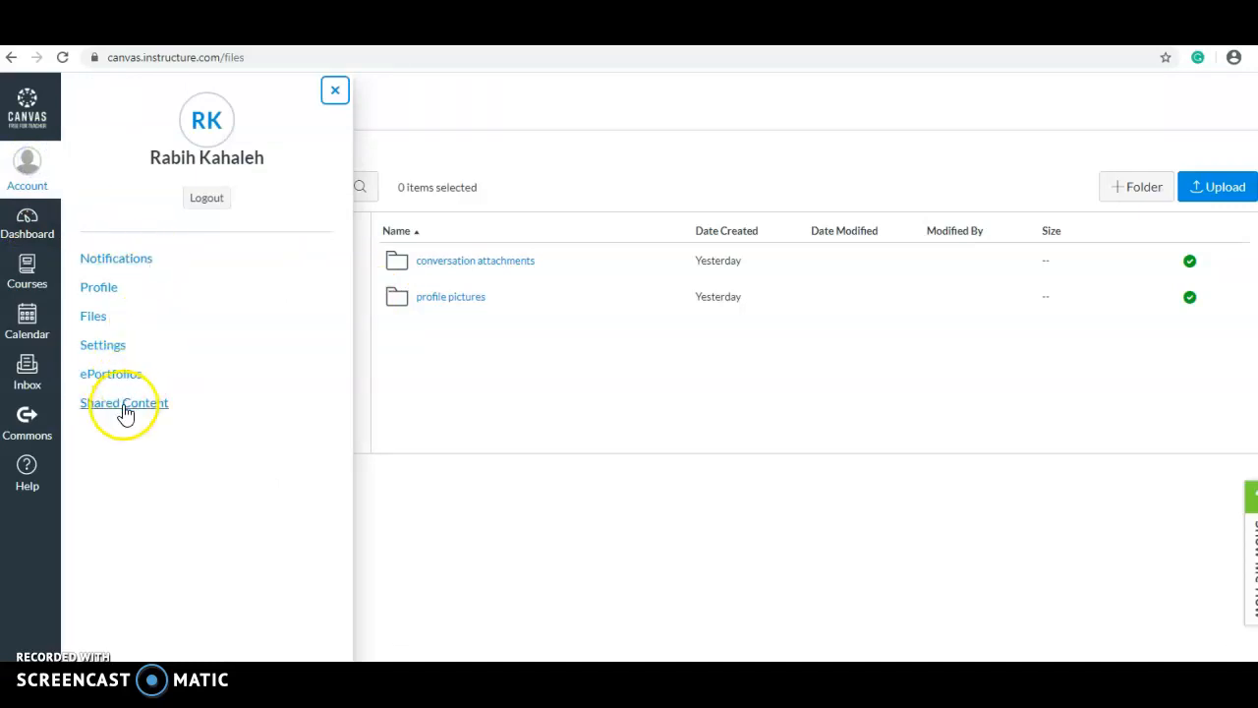
Go from the Dashboard to the Angular TypeScript course's Modules page
{"action": "left_click", "coordinate": [31, 218]}
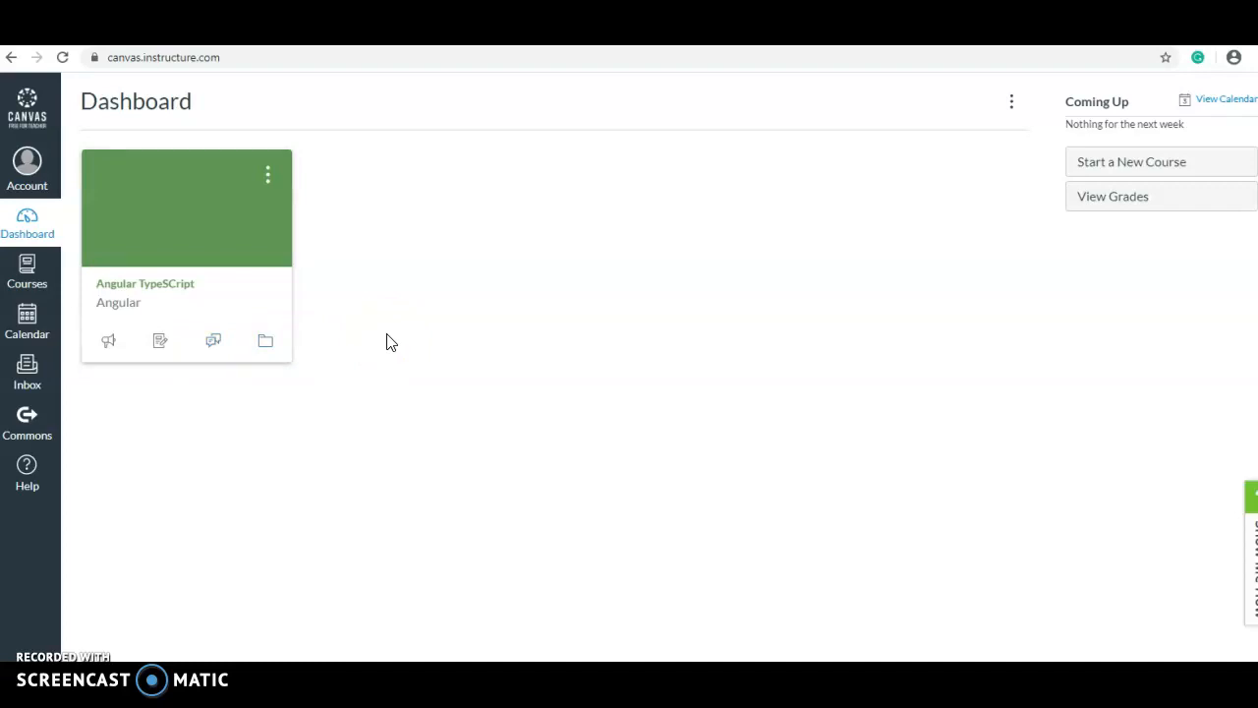
{"action": "left_click", "coordinate": [215, 234]}
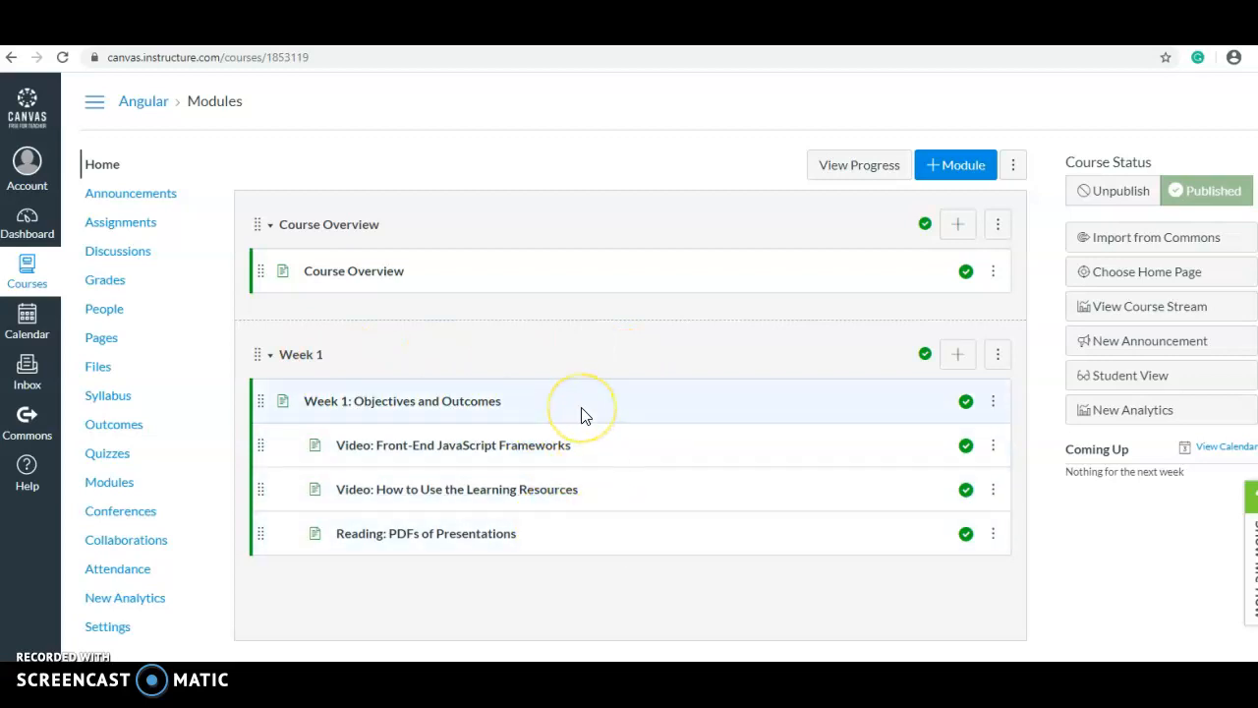
Edit Course Overview by adding a blank line after the heading, then leave without saving
{"action": "left_click", "coordinate": [360, 272]}
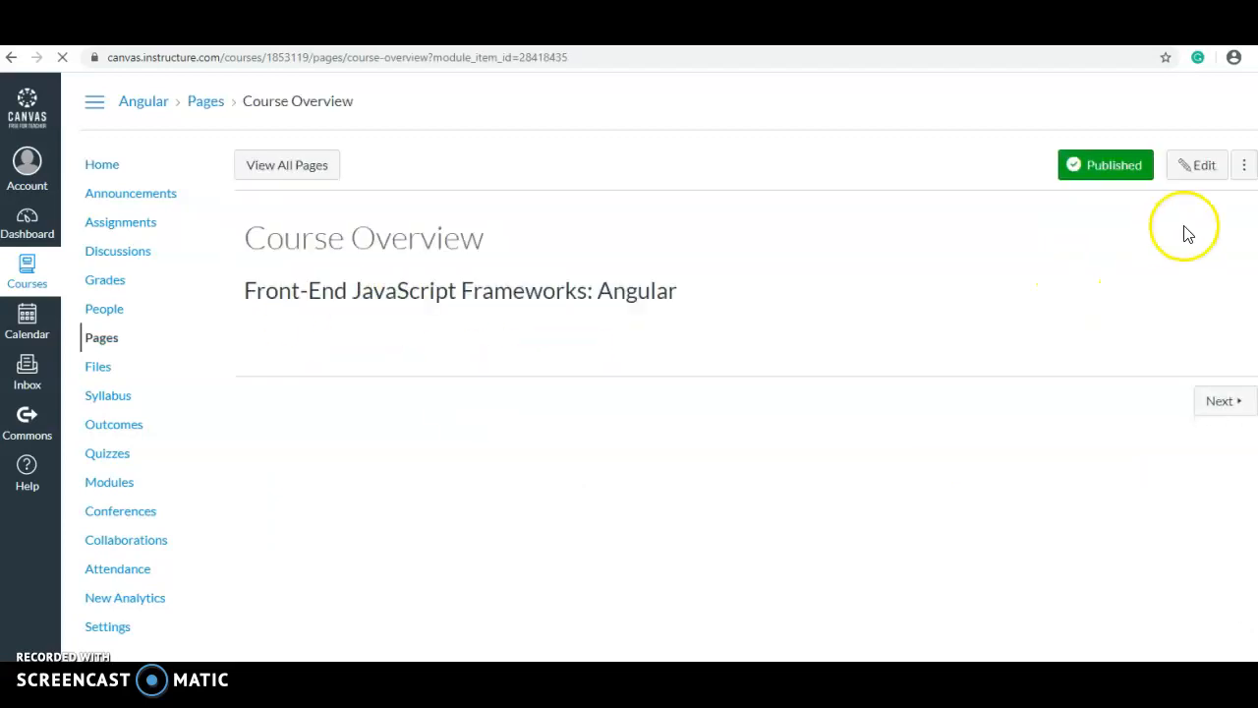
{"action": "left_click", "coordinate": [1202, 166]}
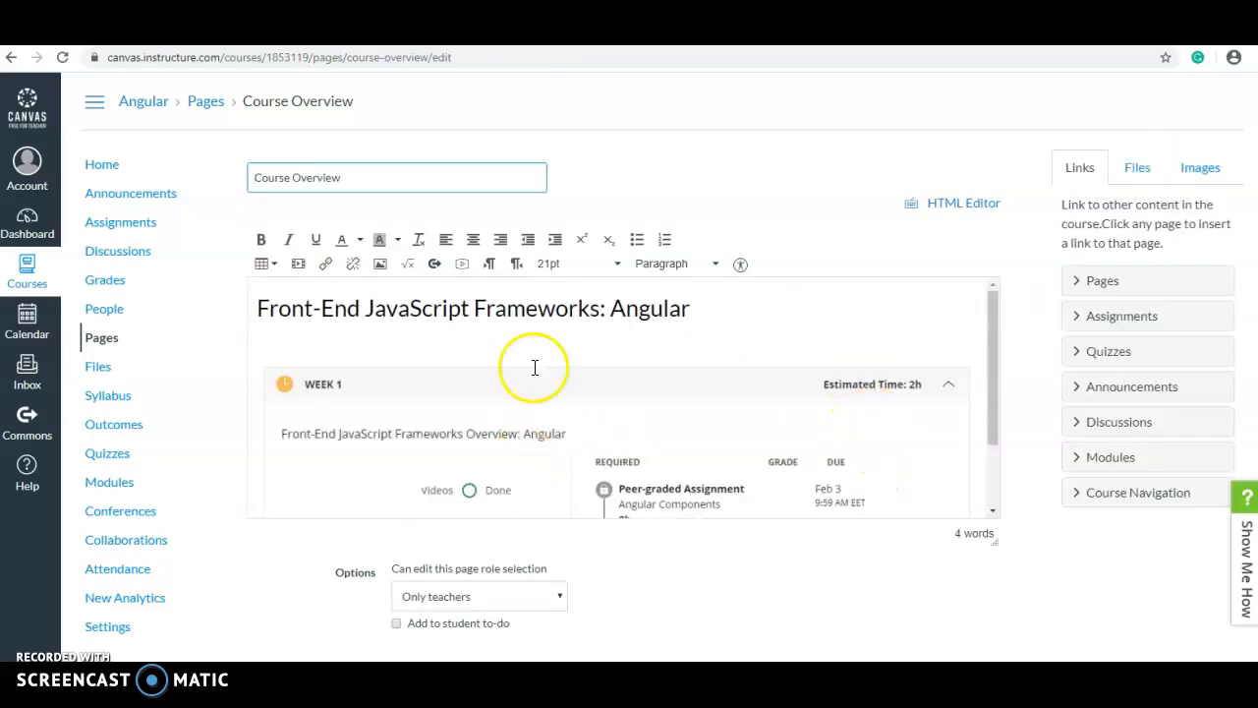
{"action": "left_click", "coordinate": [292, 308]}
{"action": "left_click", "coordinate": [704, 309]}
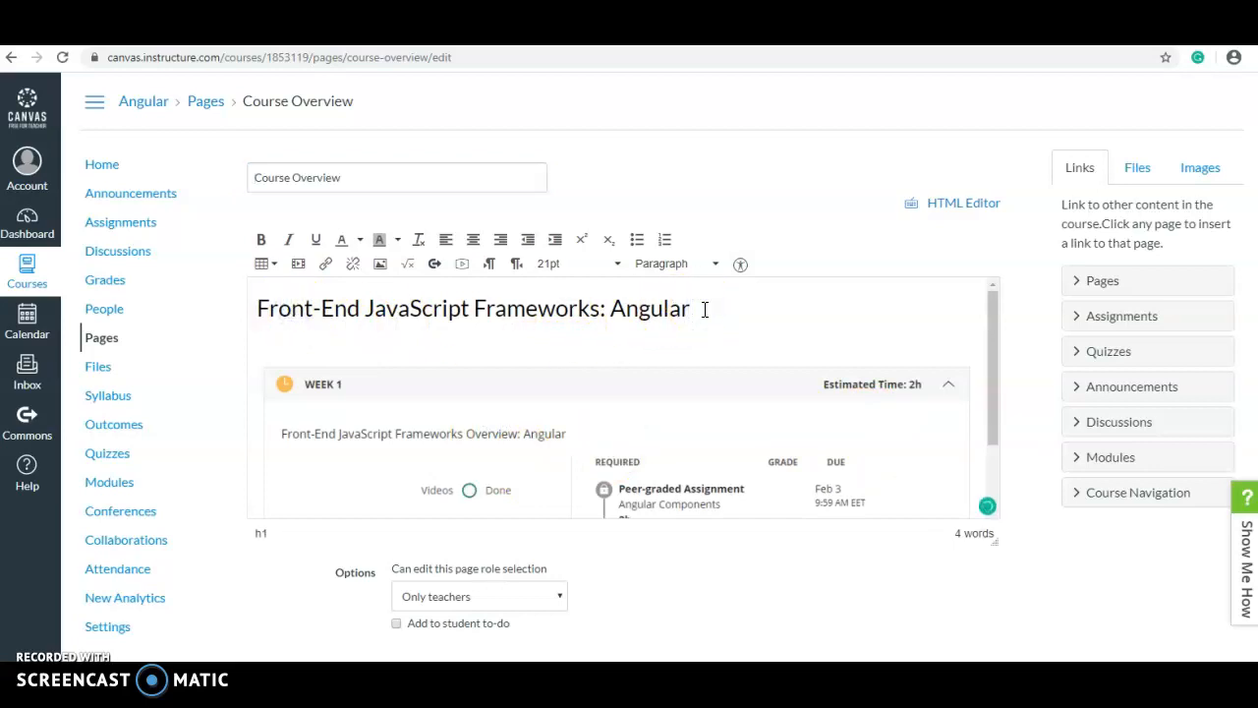
{"action": "key", "text": "Return"}
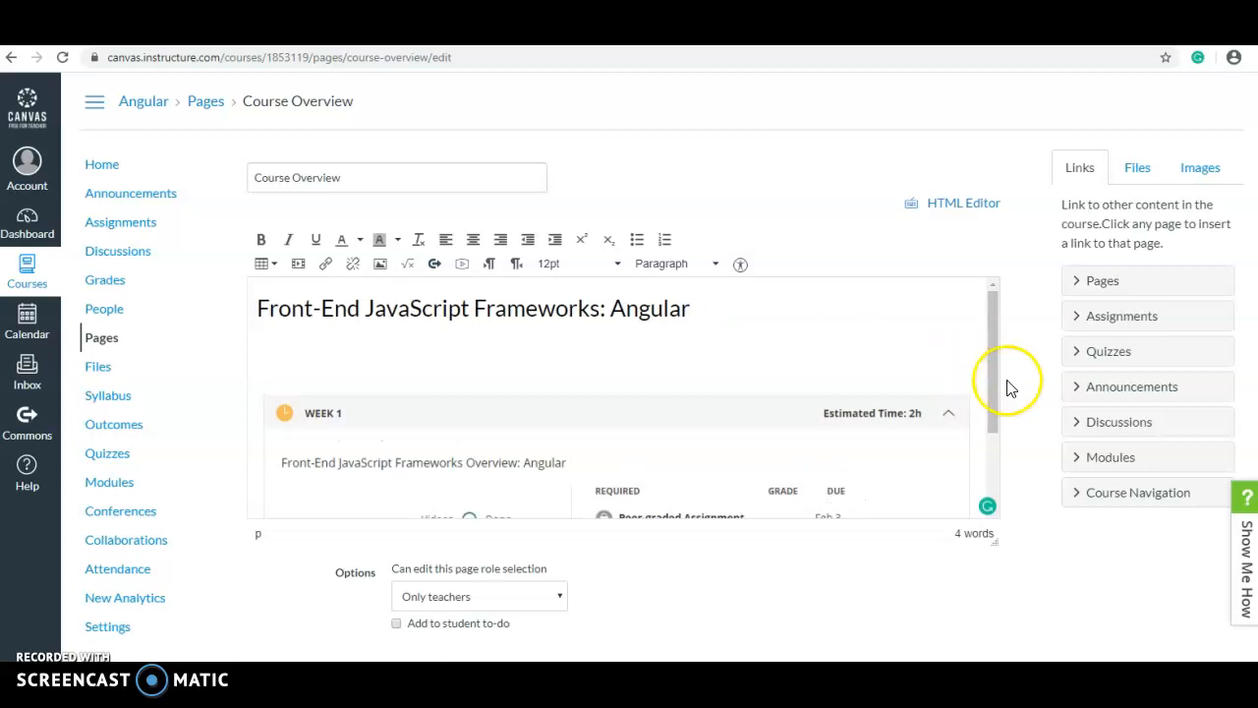
{"action": "left_click_drag", "start_coordinate": [1003, 393], "coordinate": [1003, 293]}
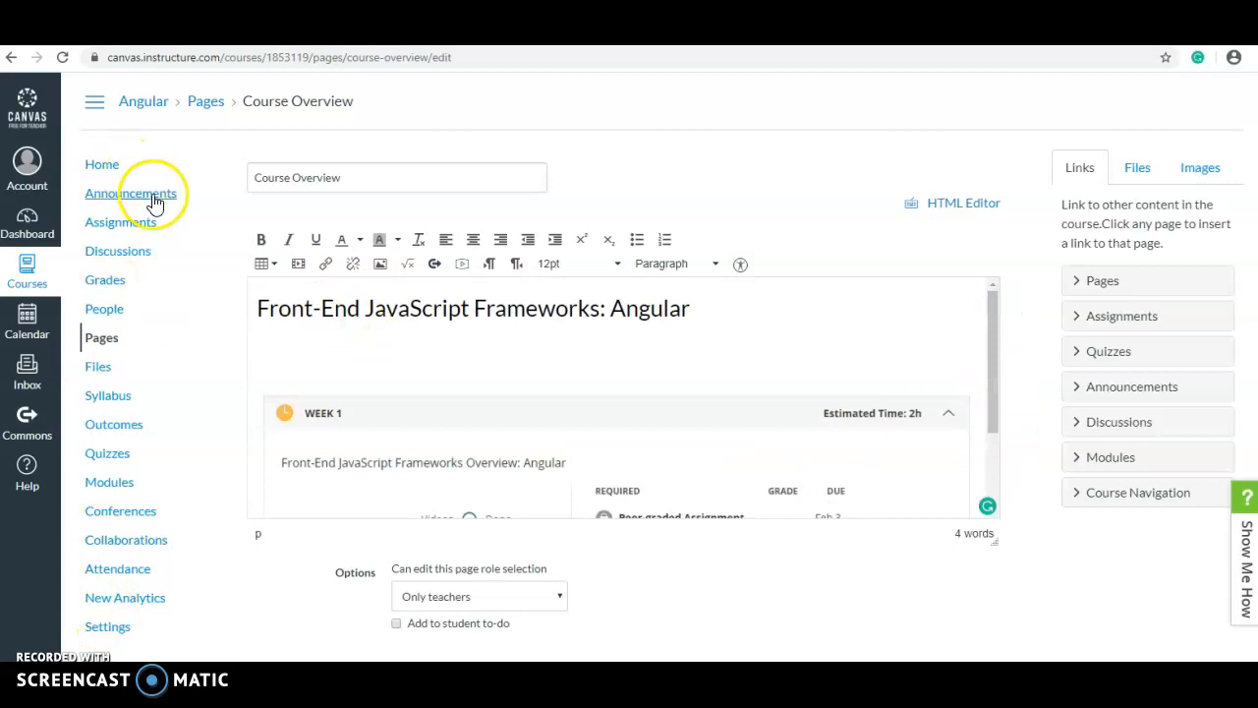
{"action": "left_click", "coordinate": [160, 102]}
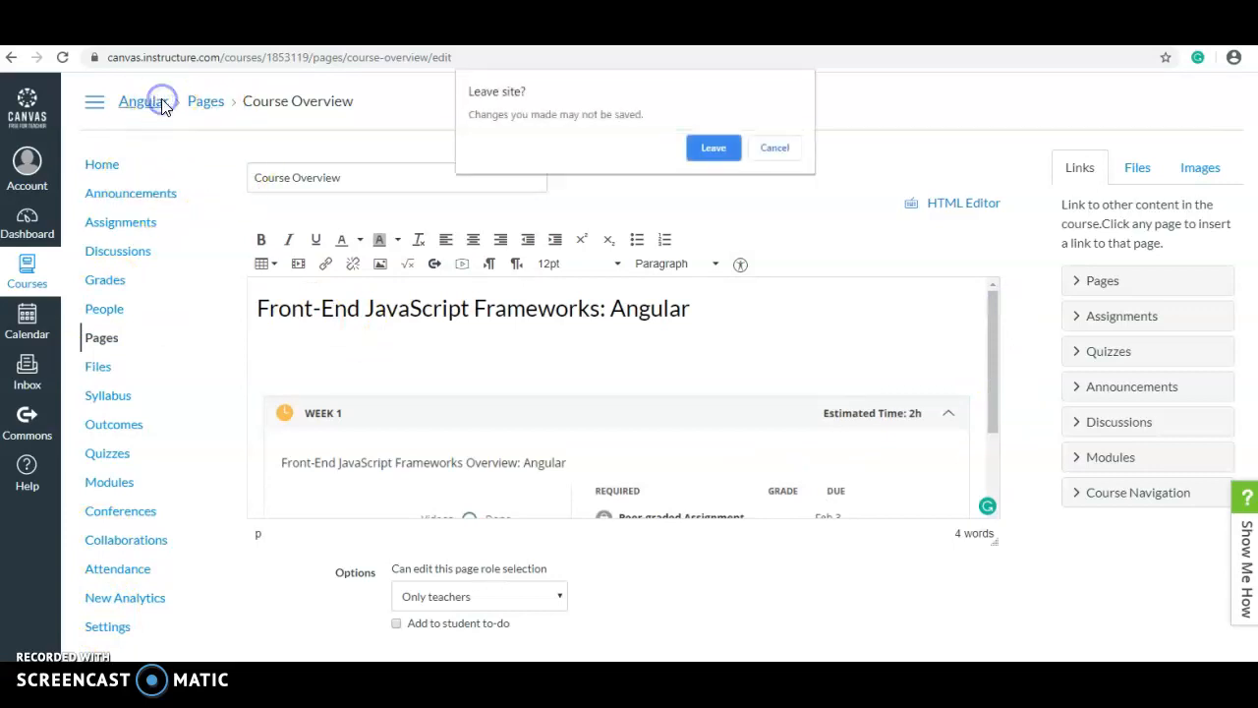
{"action": "left_click", "coordinate": [718, 147]}
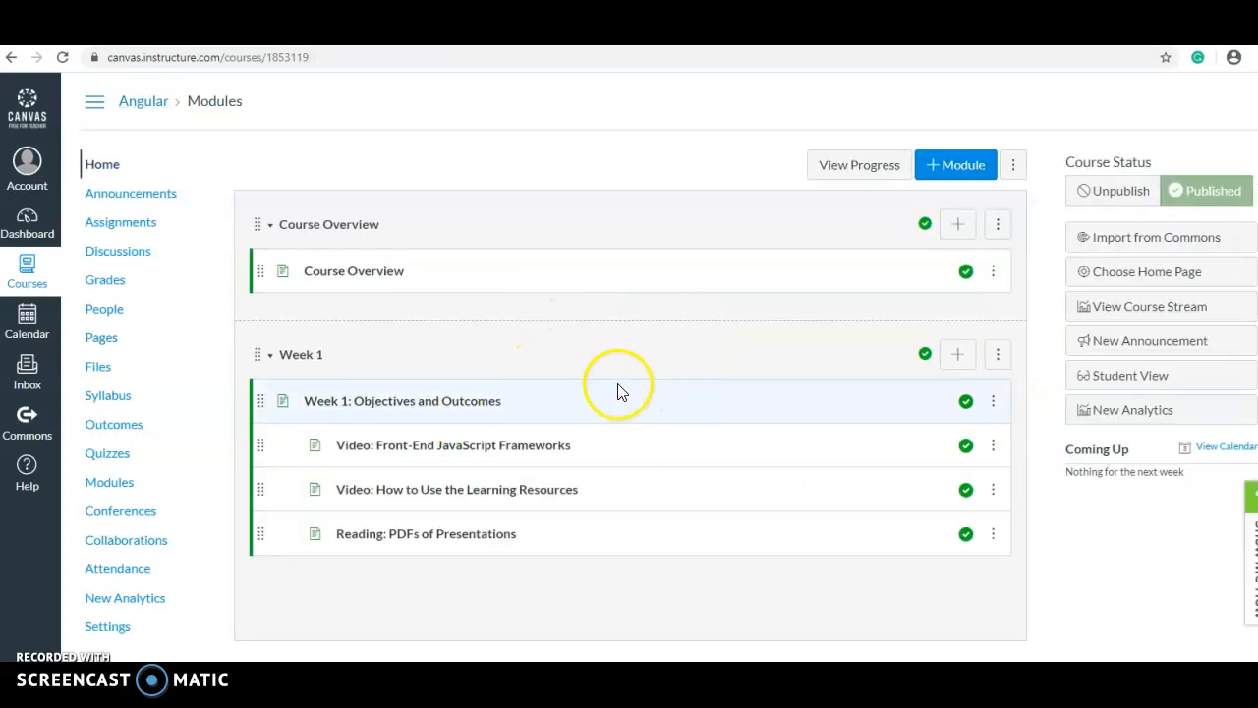
{"action": "right_click", "coordinate": [410, 405]}
{"action": "left_click", "coordinate": [424, 416]}
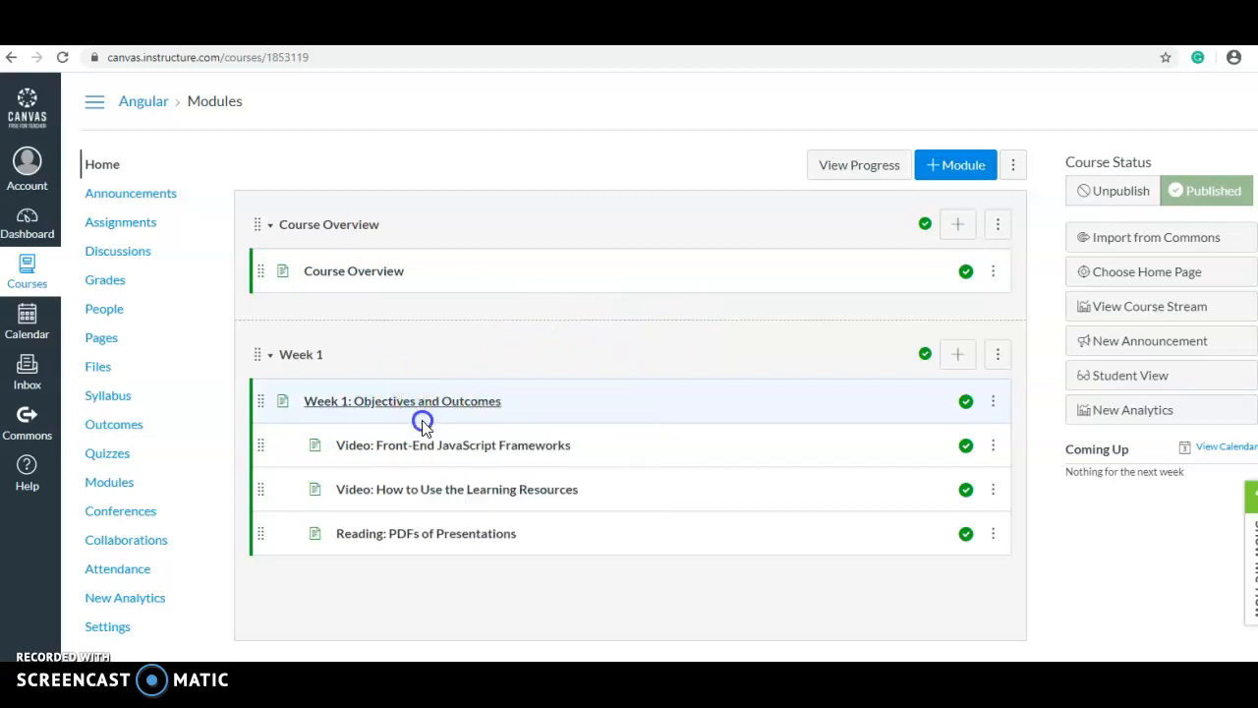
{"action": "left_click", "coordinate": [411, 401]}
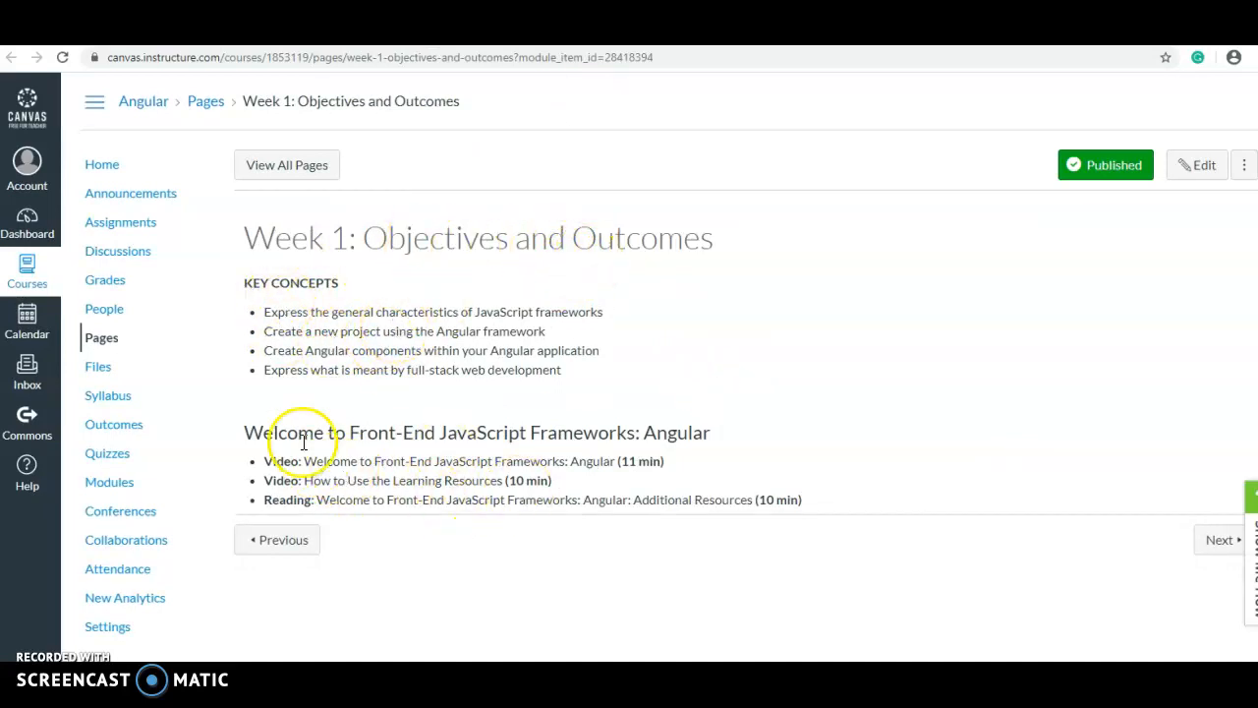
{"action": "left_click_drag", "start_coordinate": [261, 432], "coordinate": [491, 459]}
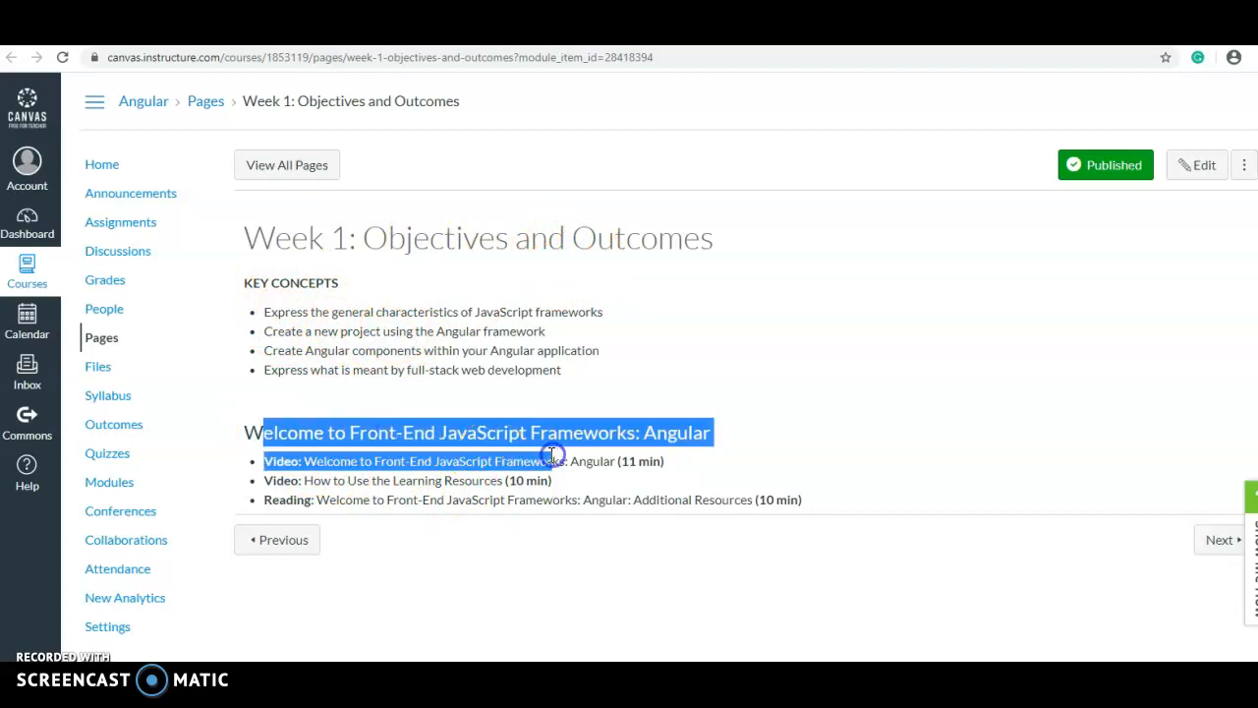
{"action": "left_click", "coordinate": [553, 457]}
{"action": "left_click_drag", "start_coordinate": [302, 461], "coordinate": [437, 481]}
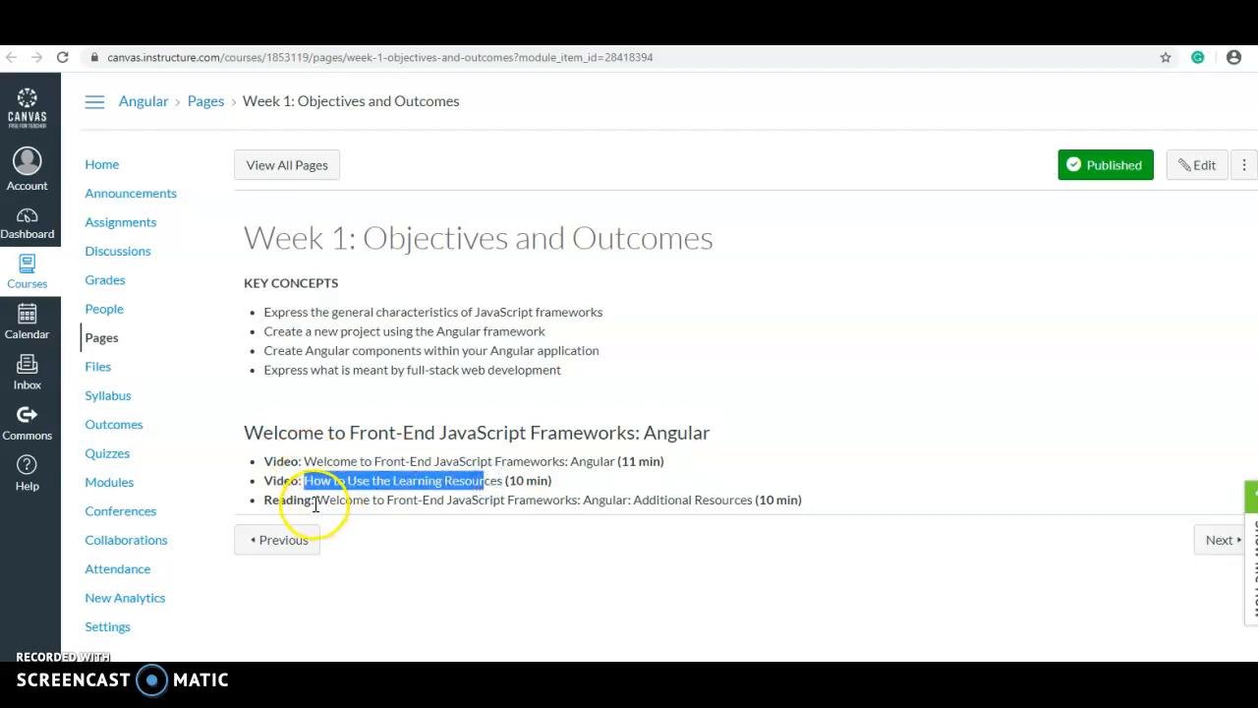
{"action": "left_click_drag", "start_coordinate": [316, 505], "coordinate": [584, 503]}
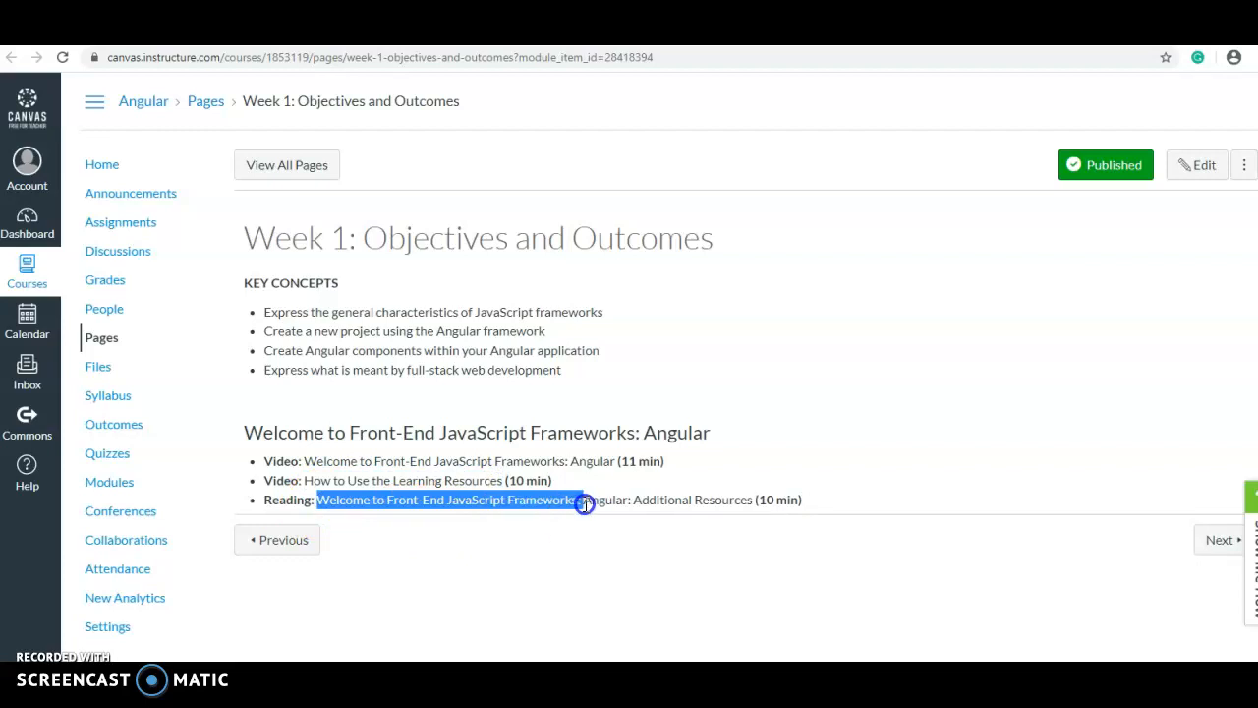
{"action": "left_click", "coordinate": [583, 502]}
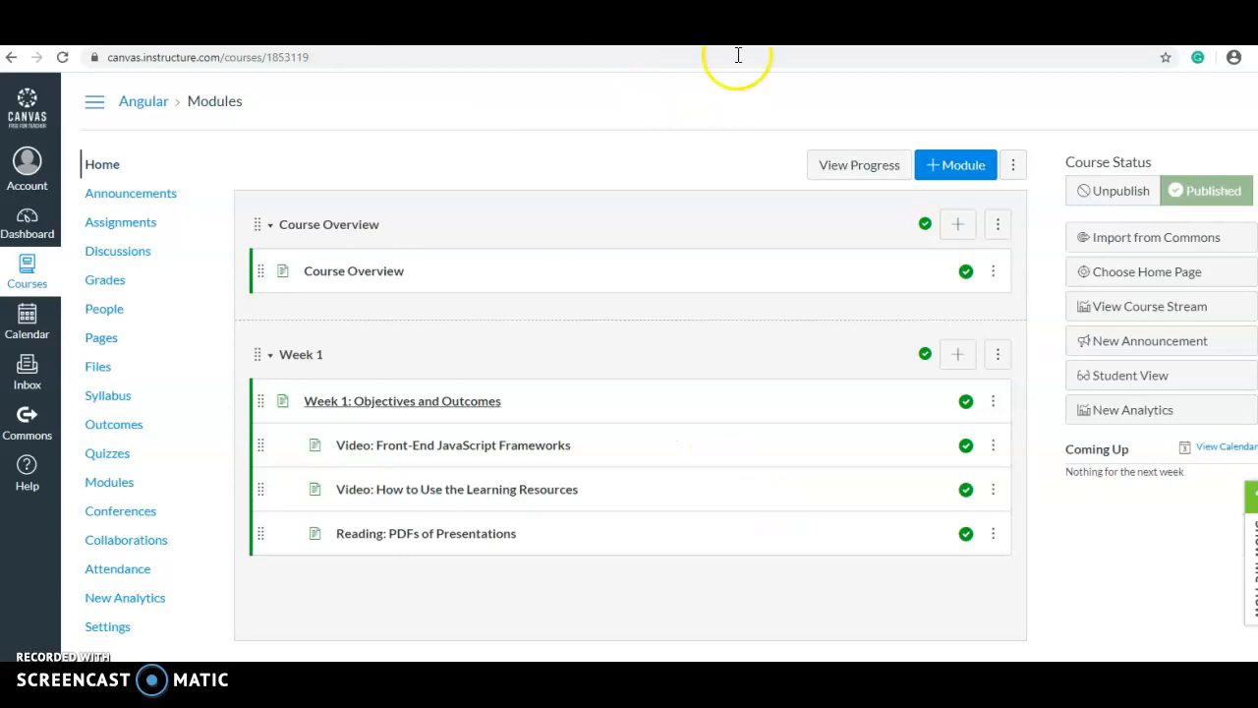
{"action": "left_click", "coordinate": [481, 446]}
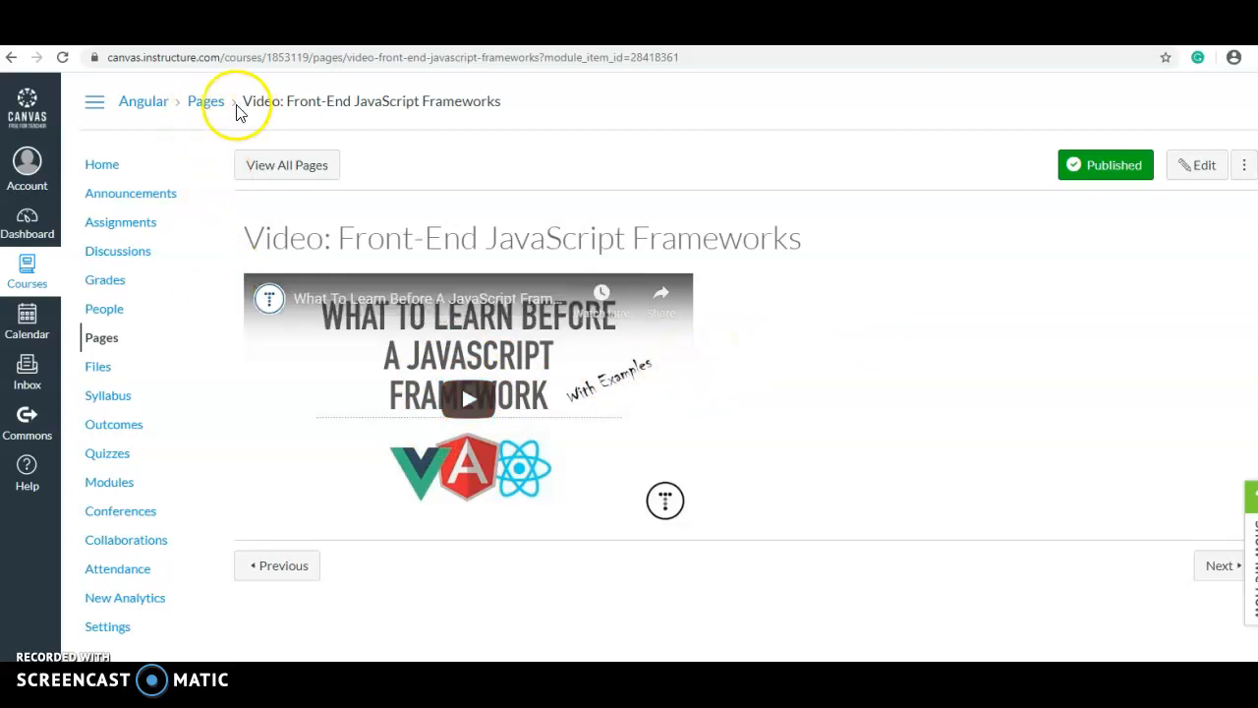
{"action": "left_click", "coordinate": [151, 110]}
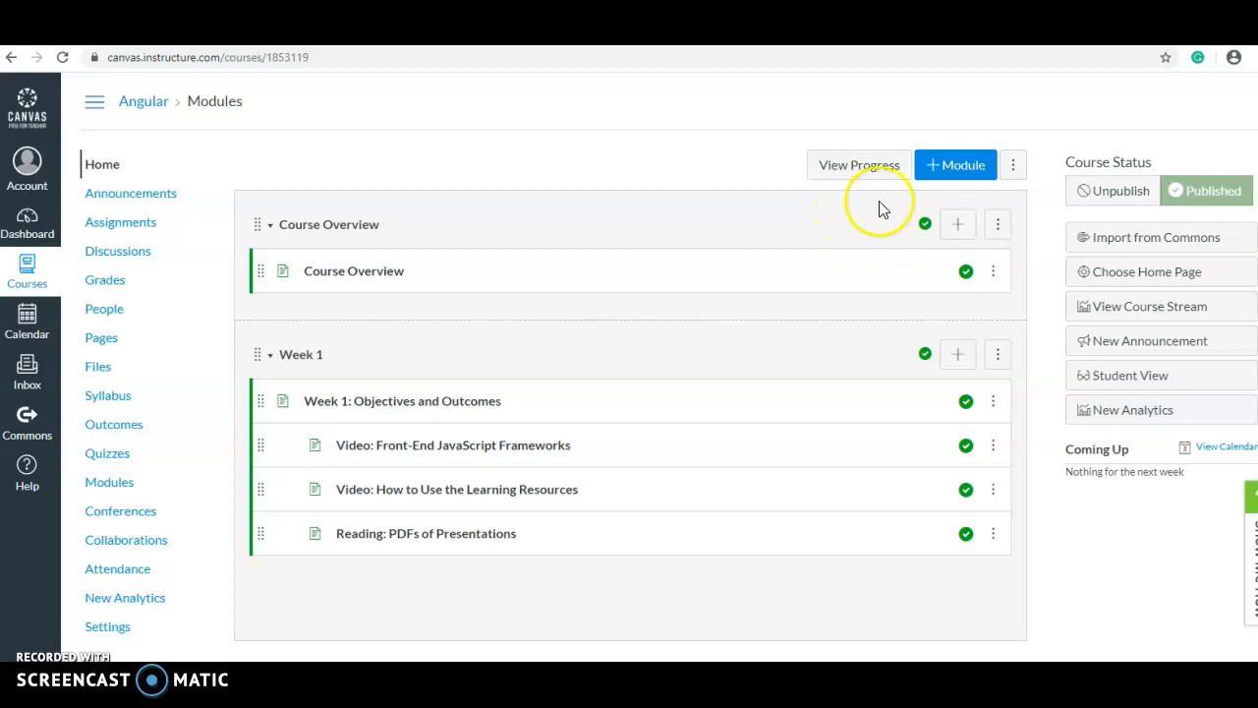
Create a module named 'Week 2' with Week 1 as its prerequisite
{"action": "left_click", "coordinate": [946, 167]}
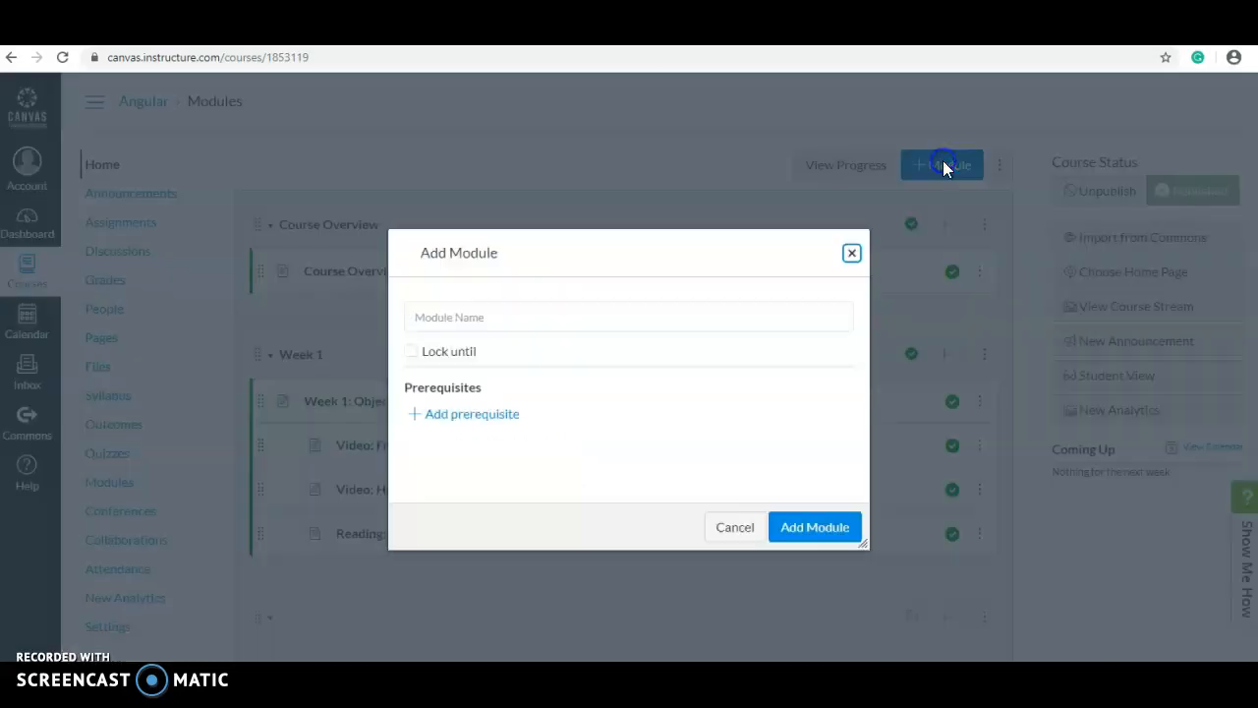
{"action": "left_click", "coordinate": [566, 313]}
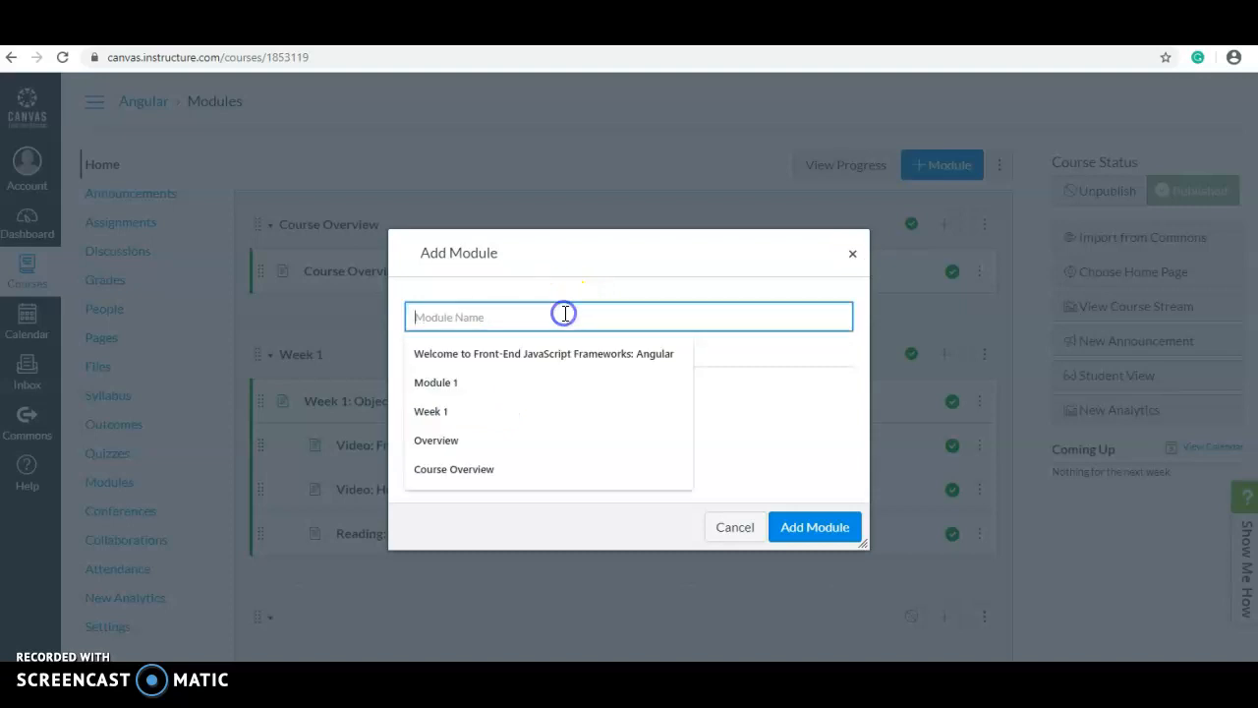
{"action": "type", "text": "Week 2"}
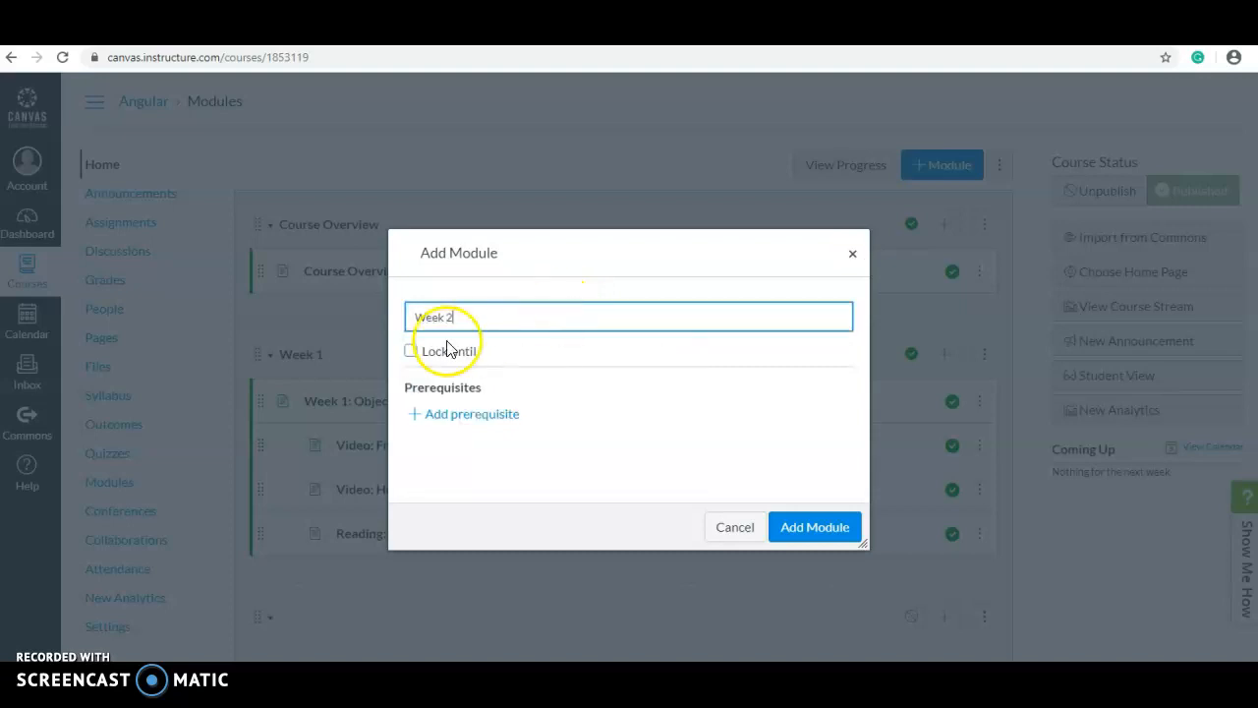
{"action": "left_click", "coordinate": [411, 353]}
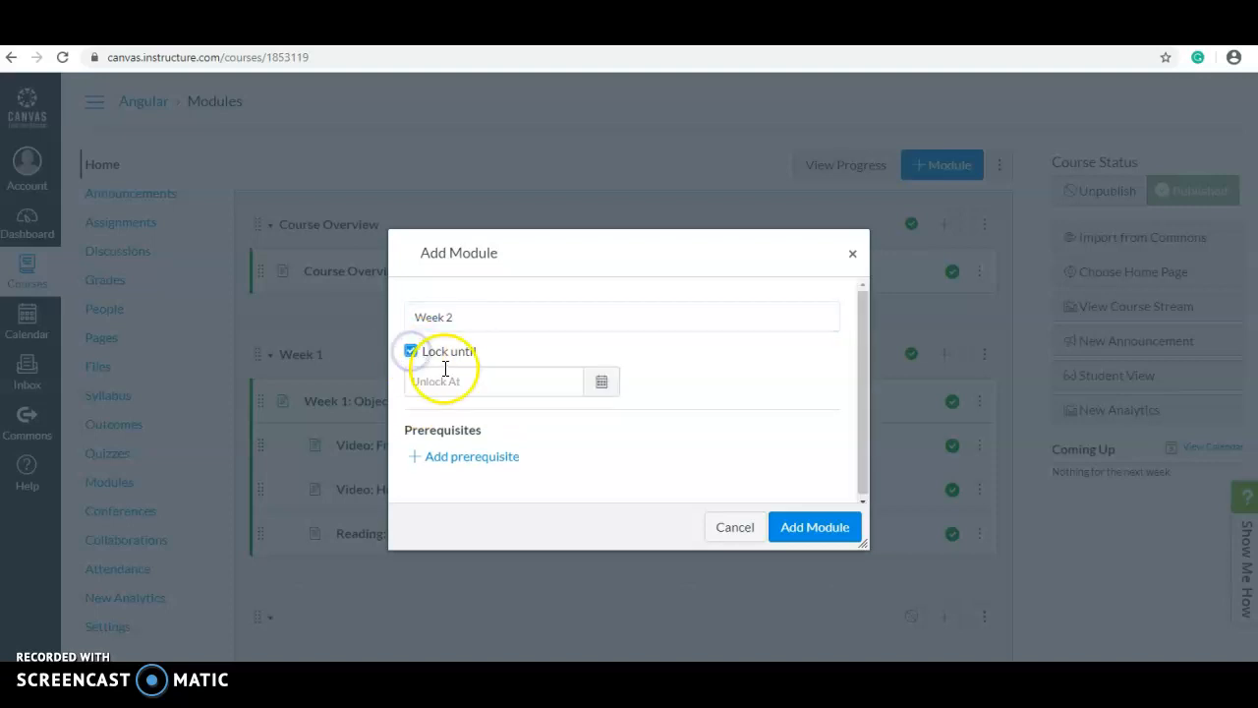
{"action": "left_click", "coordinate": [413, 354]}
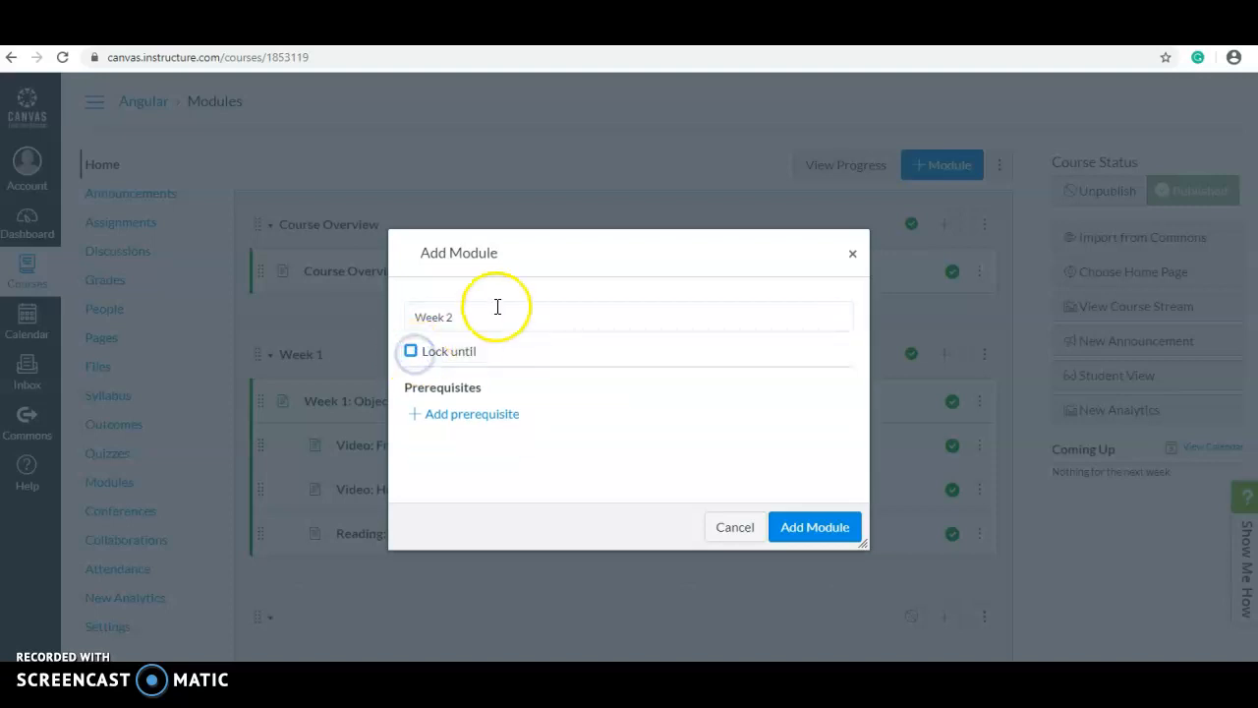
{"action": "left_click", "coordinate": [452, 423]}
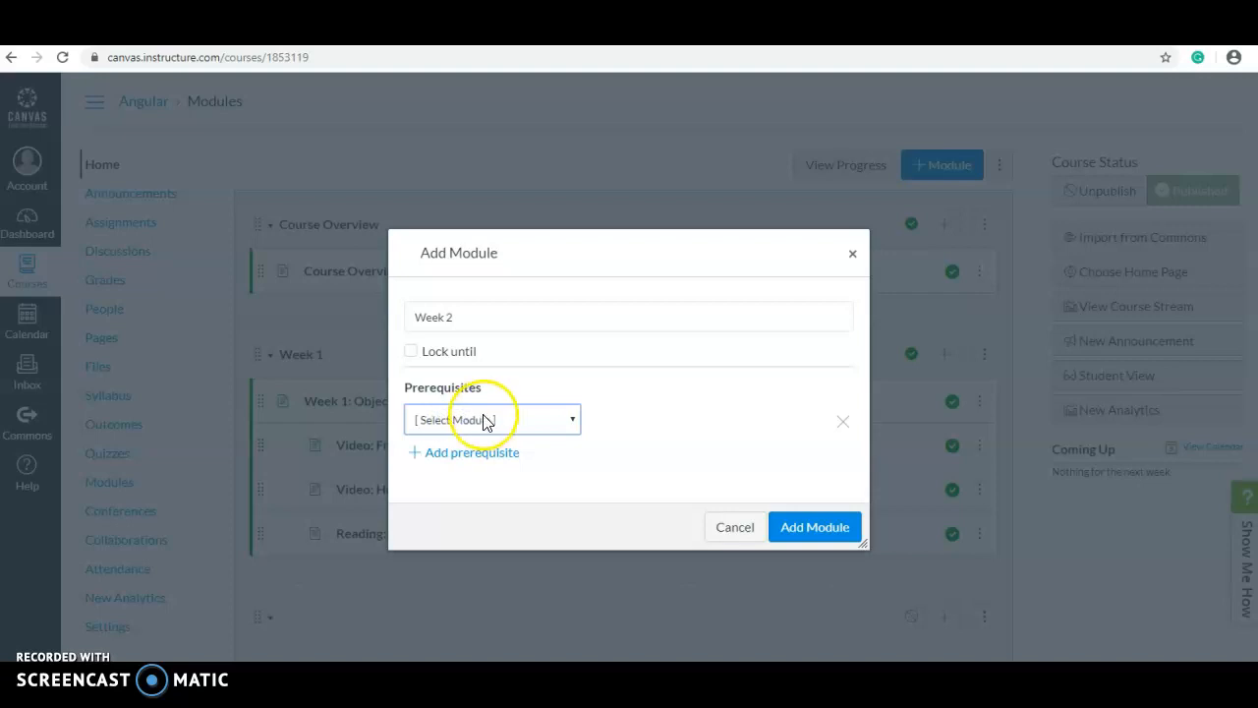
{"action": "left_click", "coordinate": [486, 419]}
{"action": "left_click", "coordinate": [472, 471]}
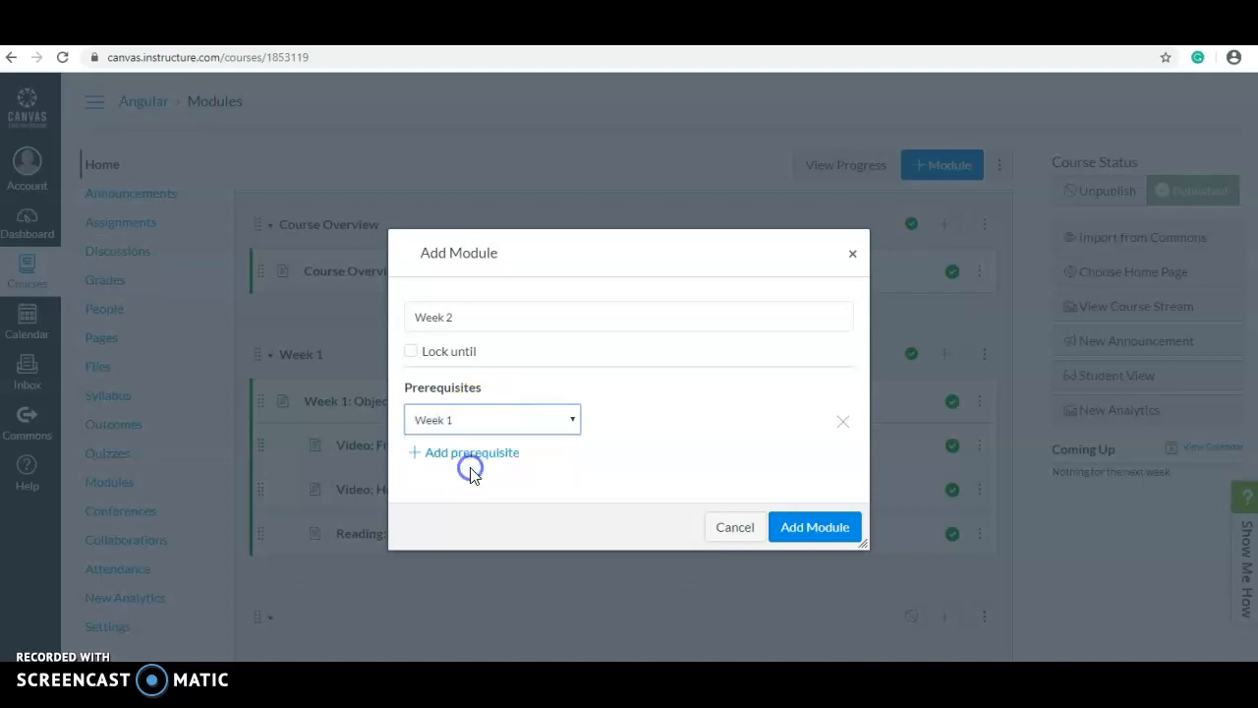
{"action": "left_click", "coordinate": [815, 528]}
{"action": "scroll", "coordinate": [682, 590], "scroll_direction": "down", "scroll_amount": 1}
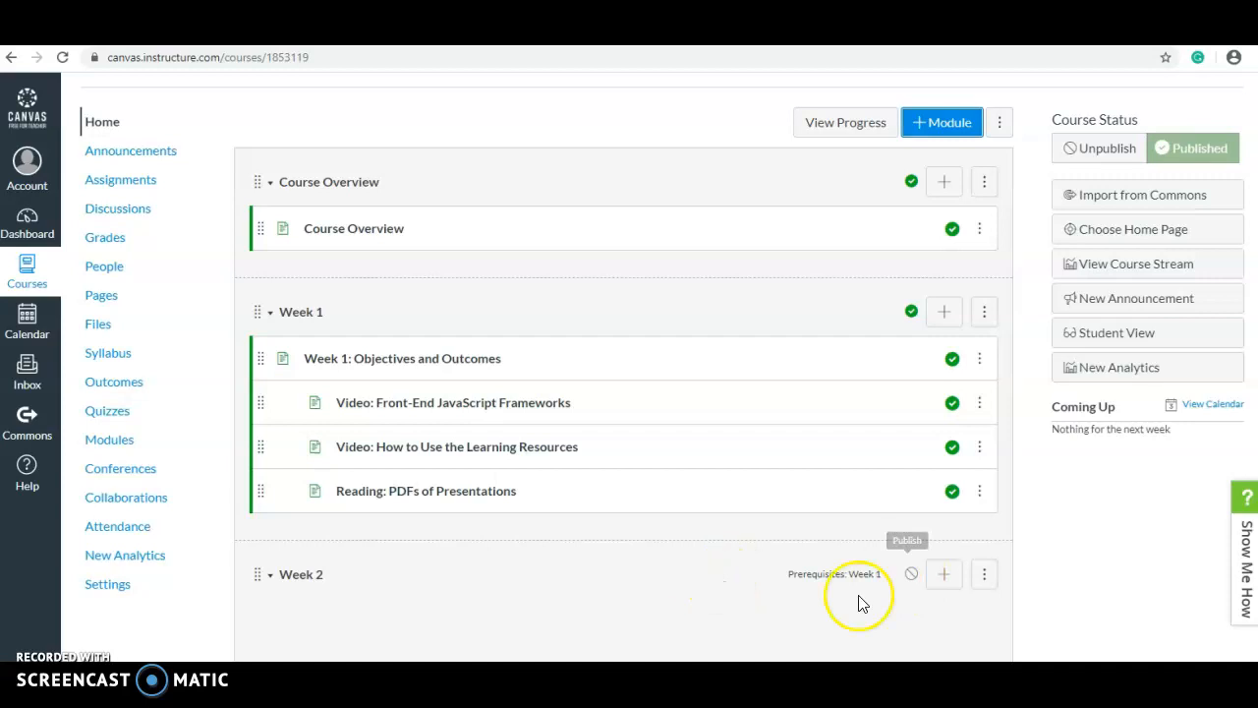
Add a new page 'Develop a new website' to the Week 2 module
{"action": "left_click", "coordinate": [944, 576]}
{"action": "left_click", "coordinate": [497, 260]}
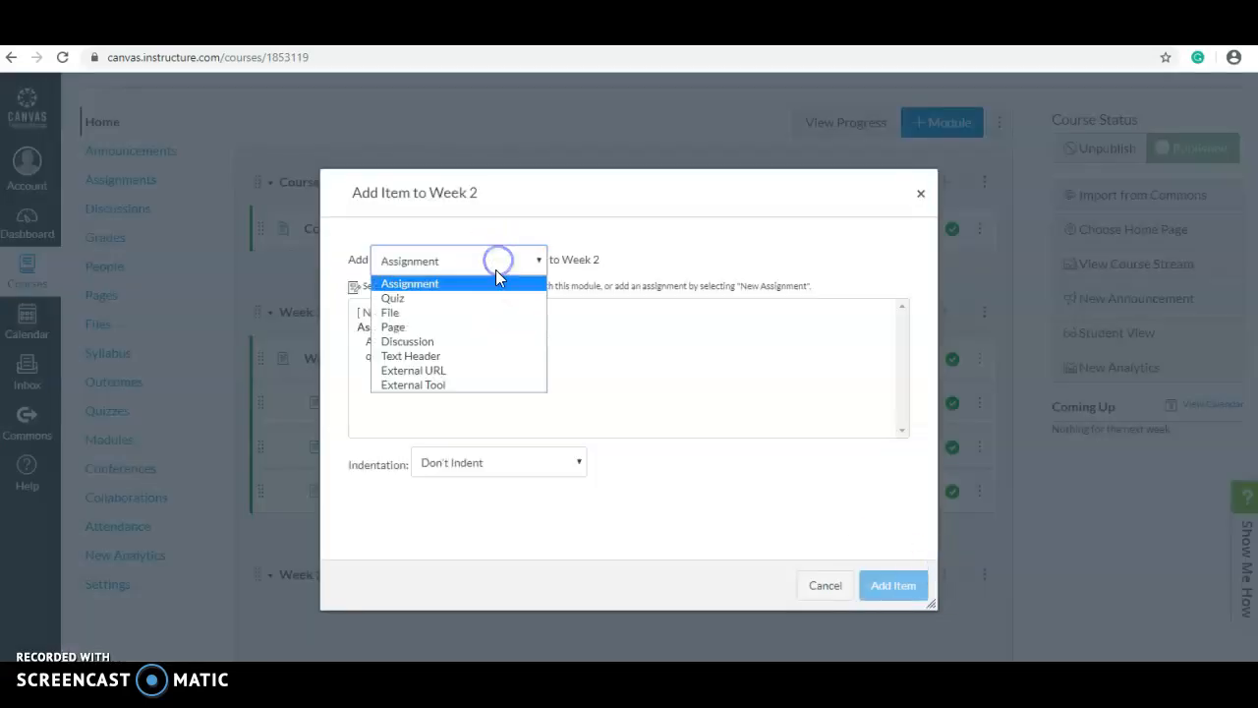
{"action": "left_click", "coordinate": [465, 327]}
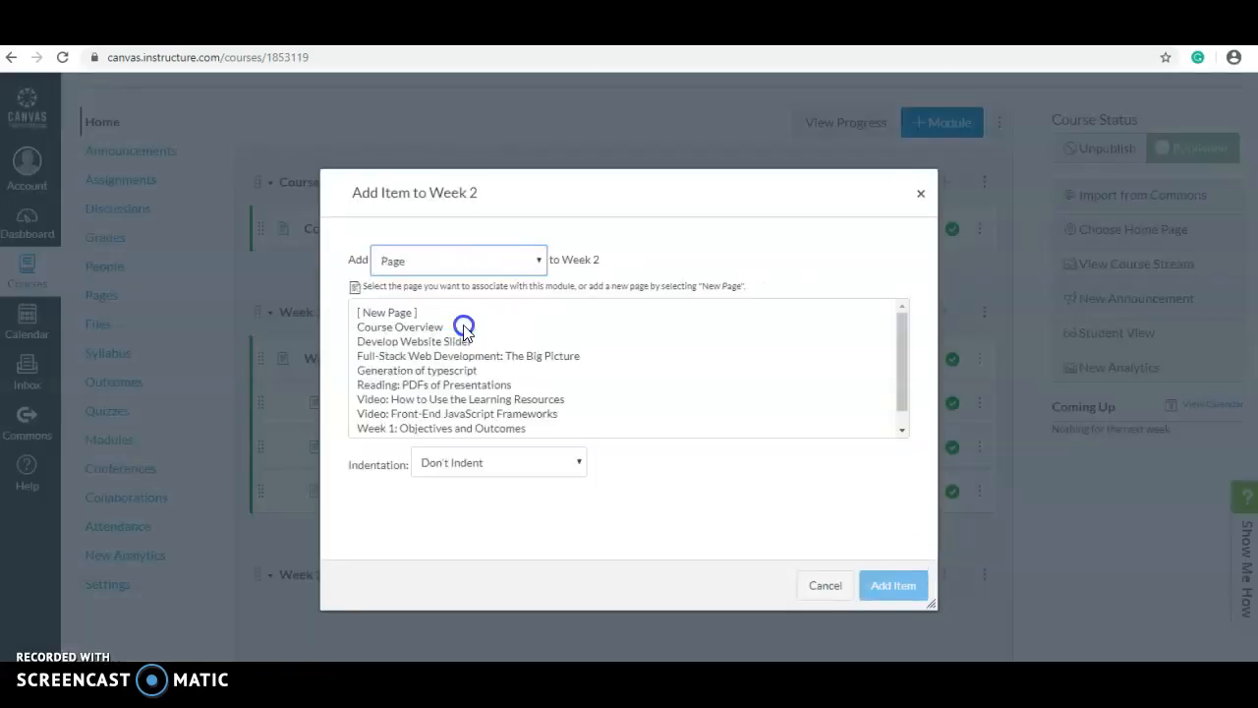
{"action": "left_click", "coordinate": [398, 312]}
{"action": "left_click", "coordinate": [426, 459]}
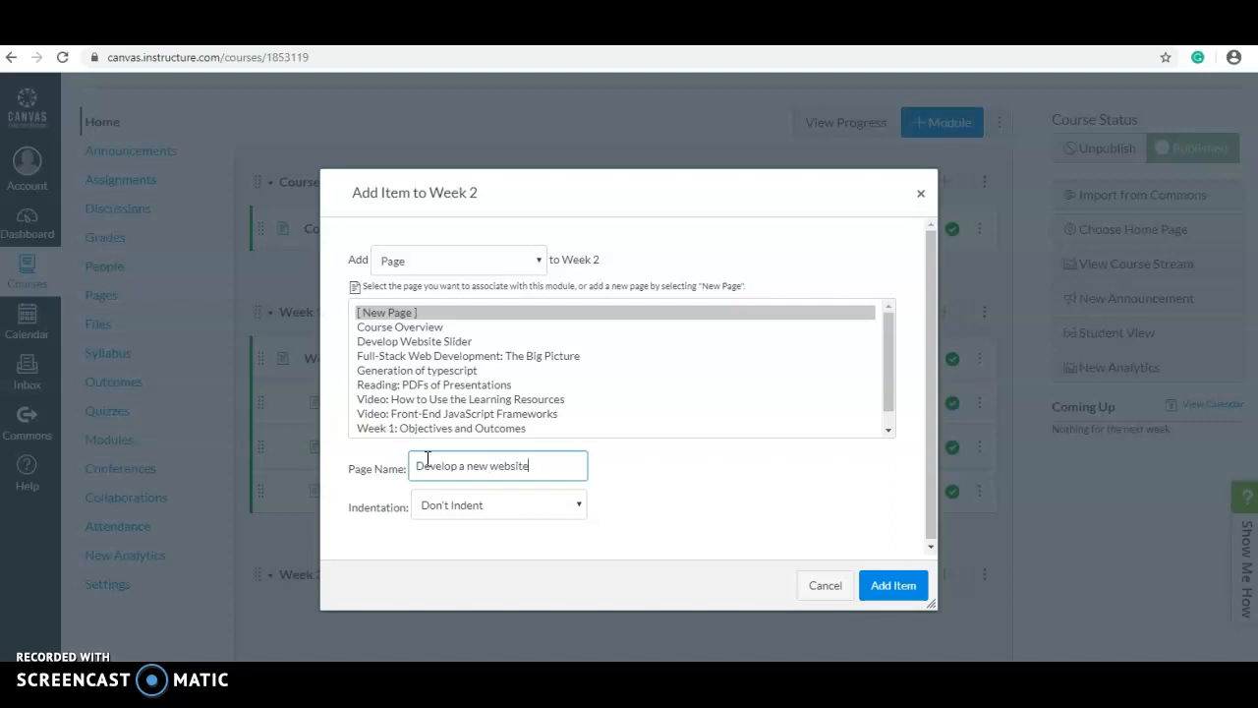
{"action": "left_click", "coordinate": [895, 586]}
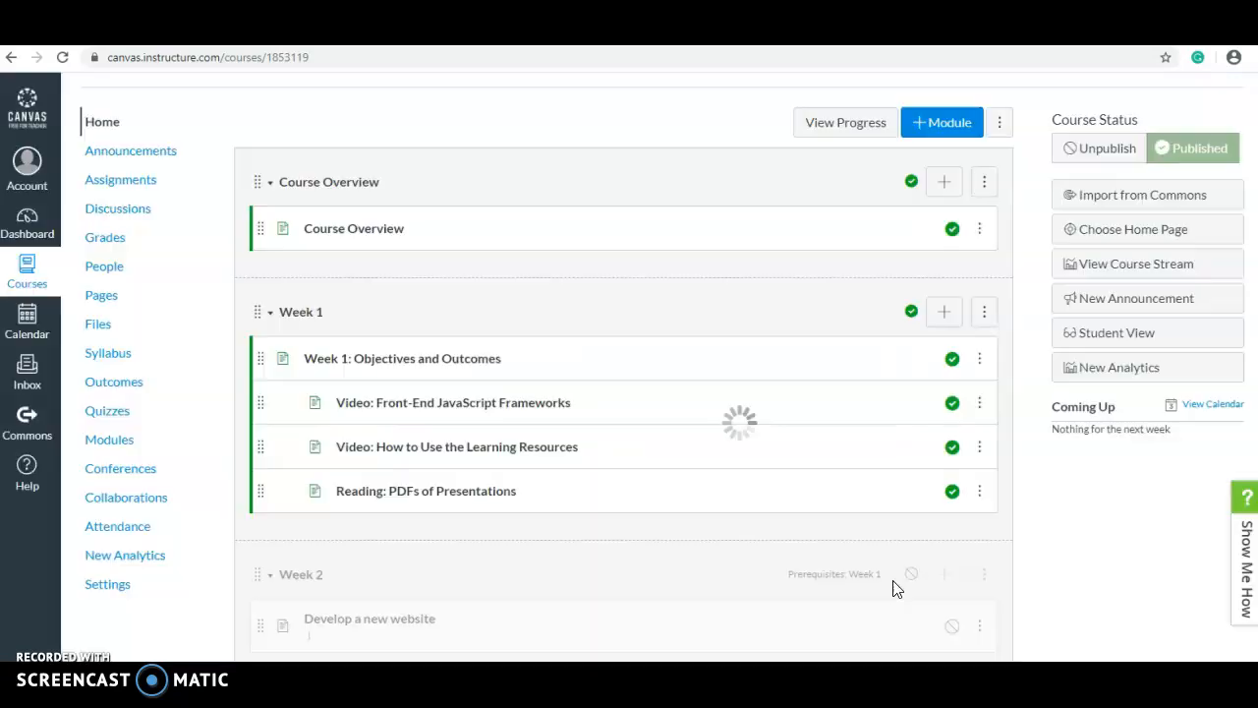
Indent the 'Develop a new website' item and open that page
{"action": "scroll", "coordinate": [724, 558], "scroll_direction": "down", "scroll_amount": 1}
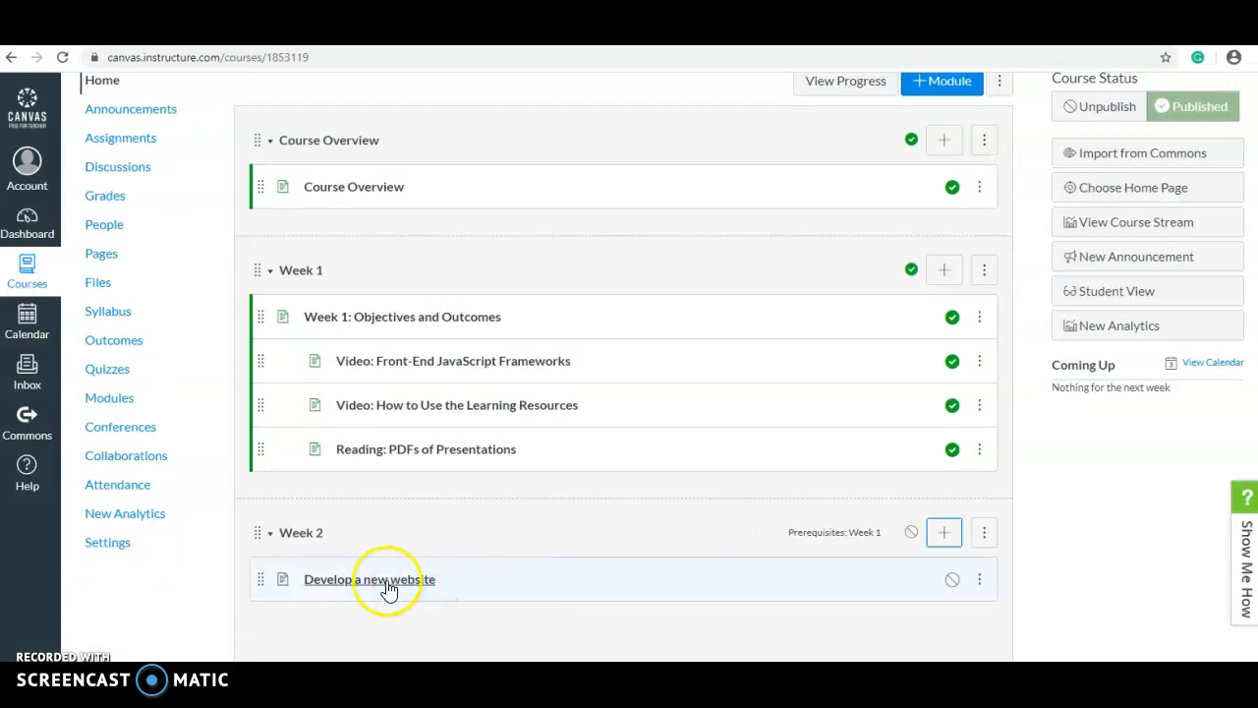
{"action": "left_click", "coordinate": [979, 579]}
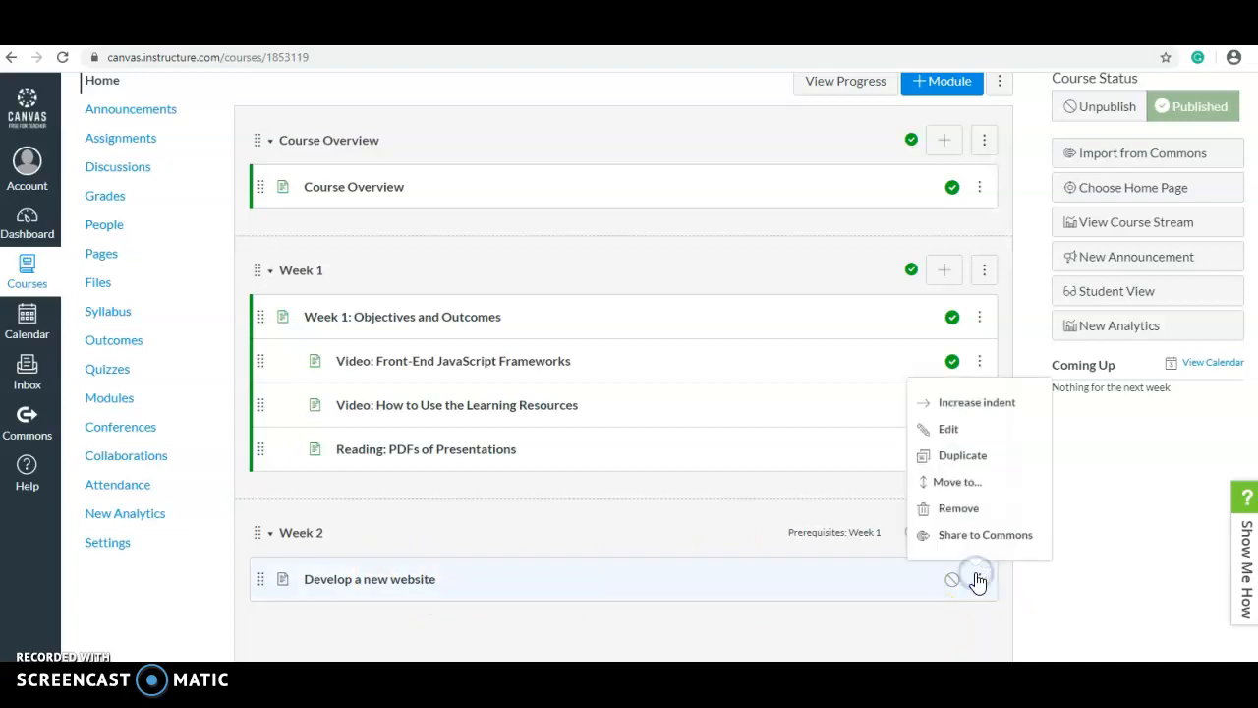
{"action": "left_click", "coordinate": [984, 411]}
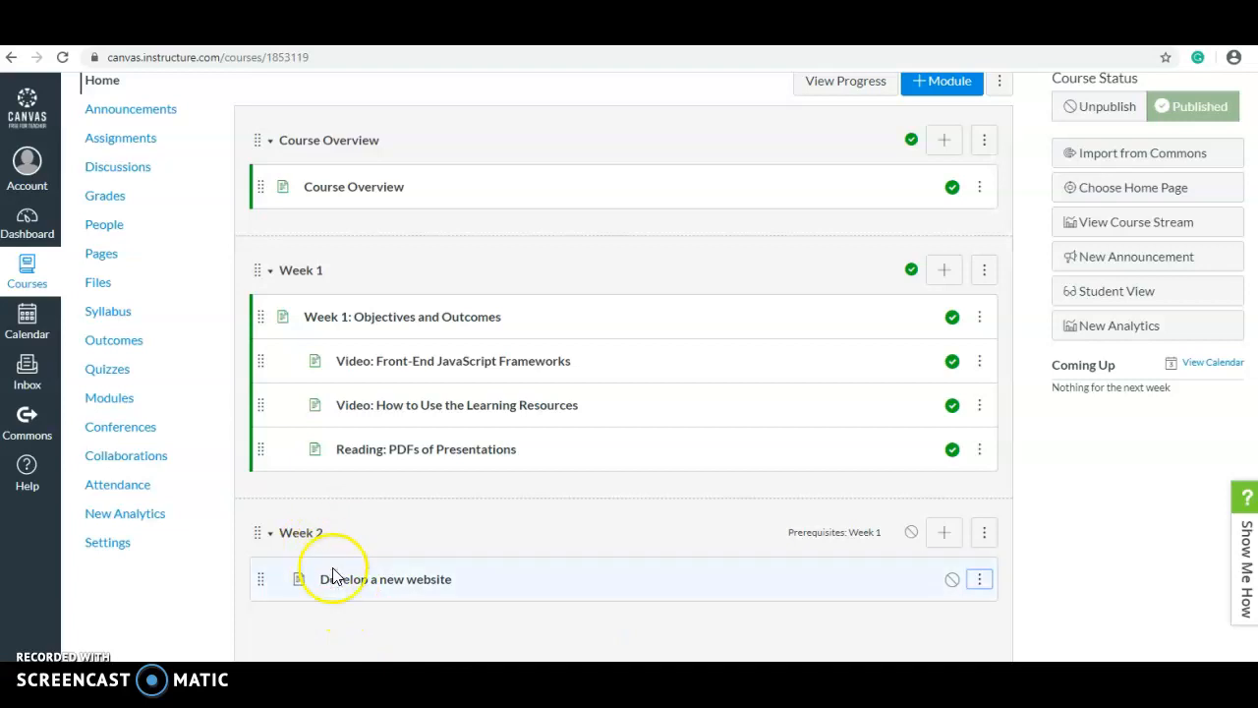
{"action": "left_click", "coordinate": [363, 581]}
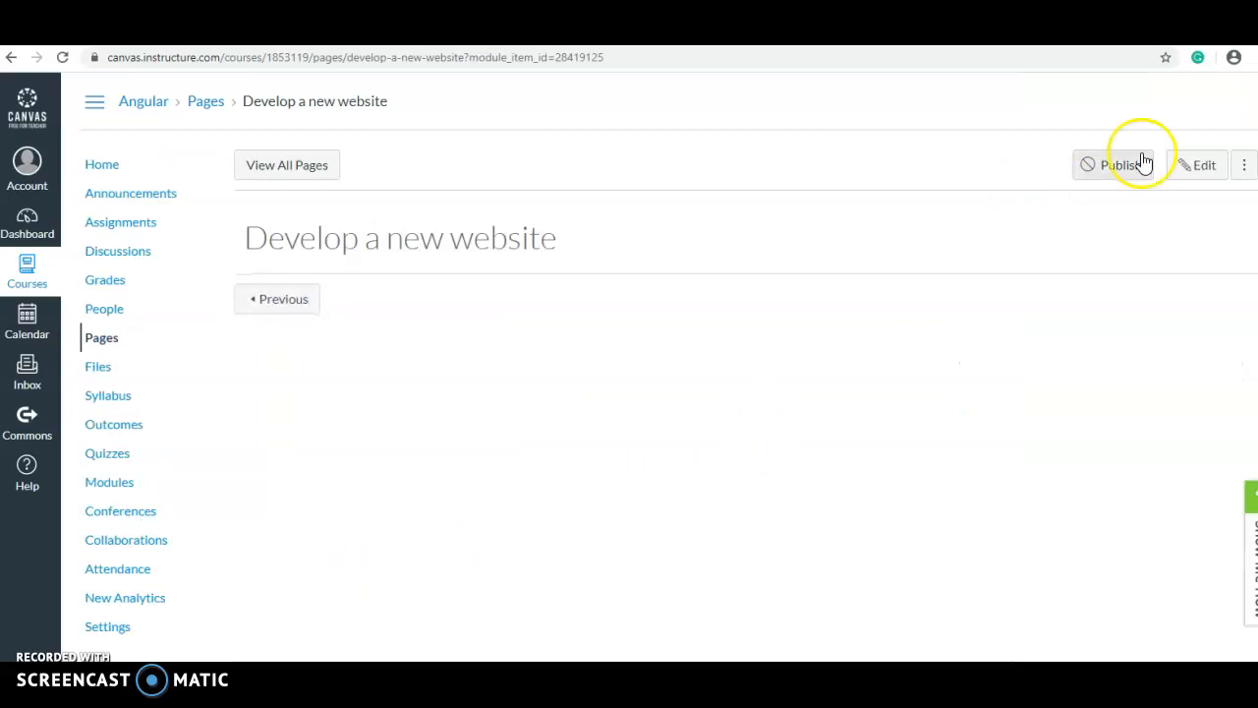
Write and save short body text about developing a website, then return to Modules
{"action": "left_click", "coordinate": [1191, 165]}
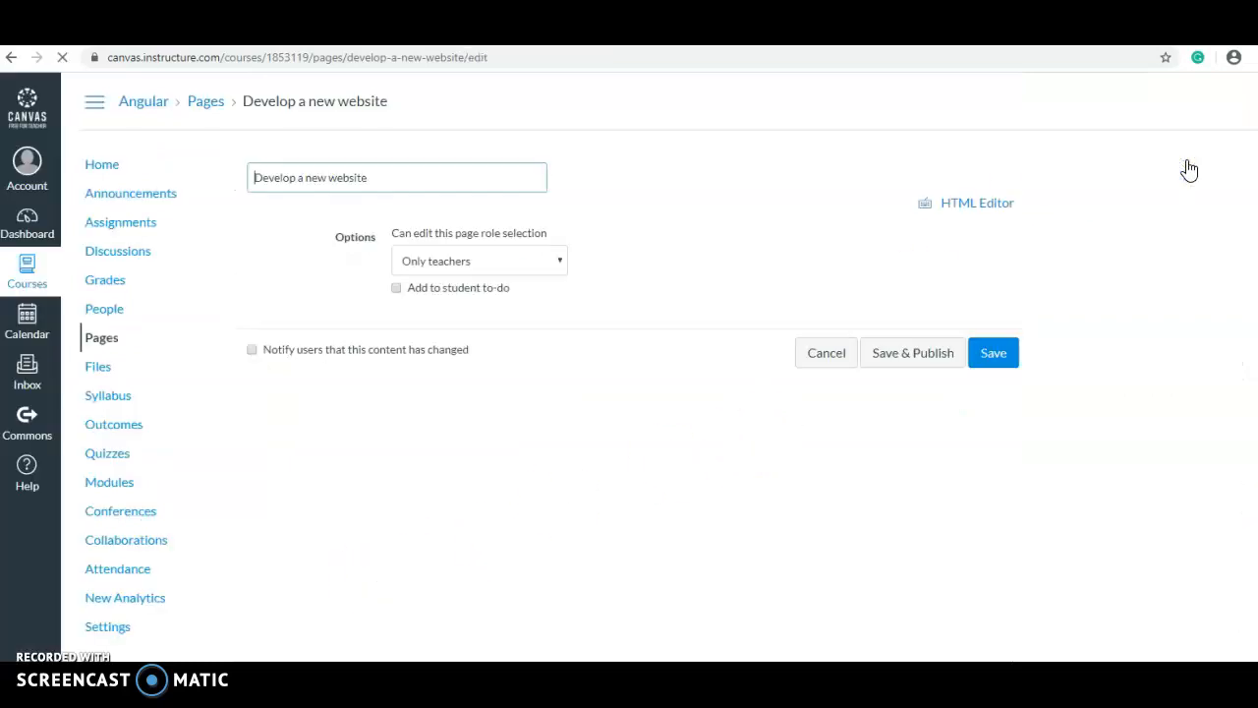
{"action": "left_click", "coordinate": [444, 350]}
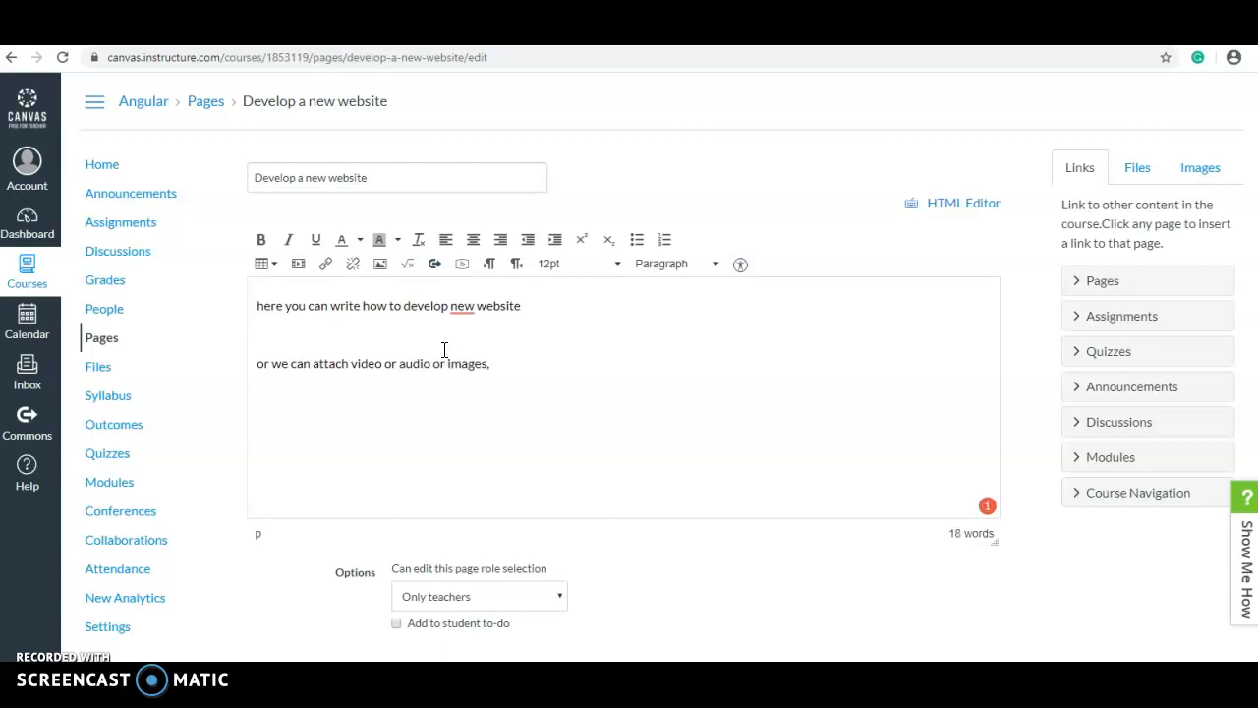
{"action": "scroll", "coordinate": [444, 349], "scroll_direction": "down", "scroll_amount": 1}
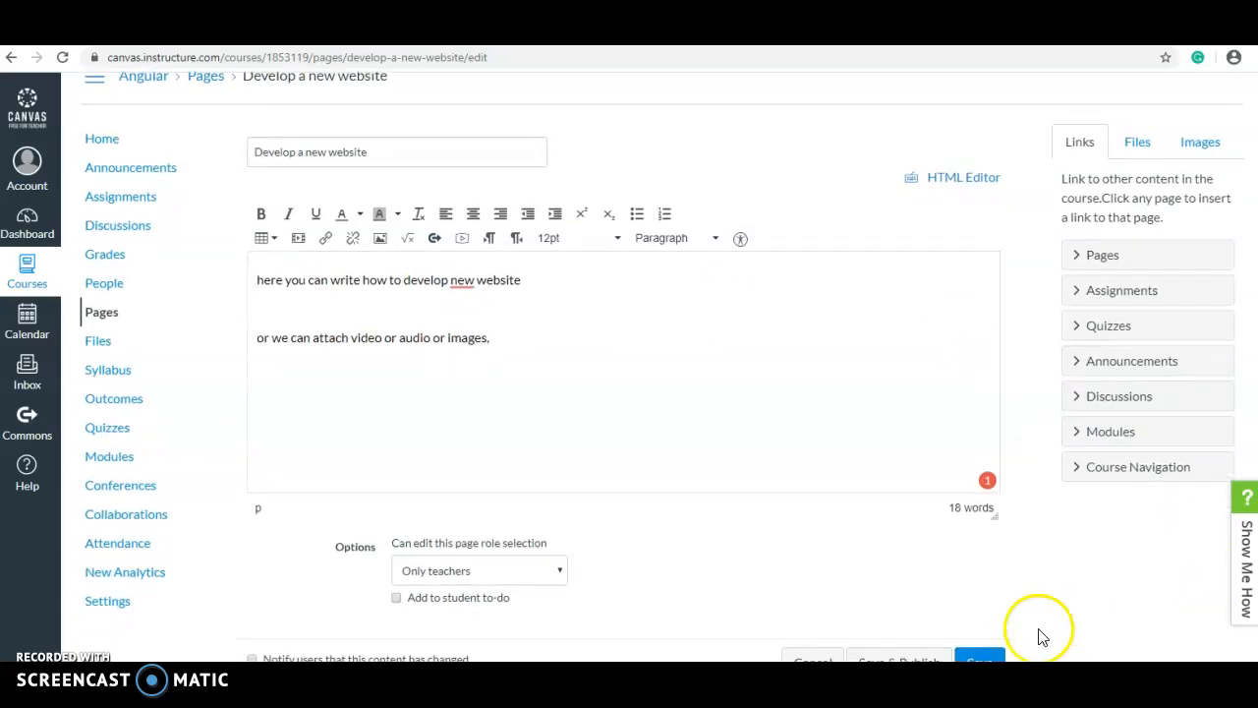
{"action": "left_click", "coordinate": [972, 659]}
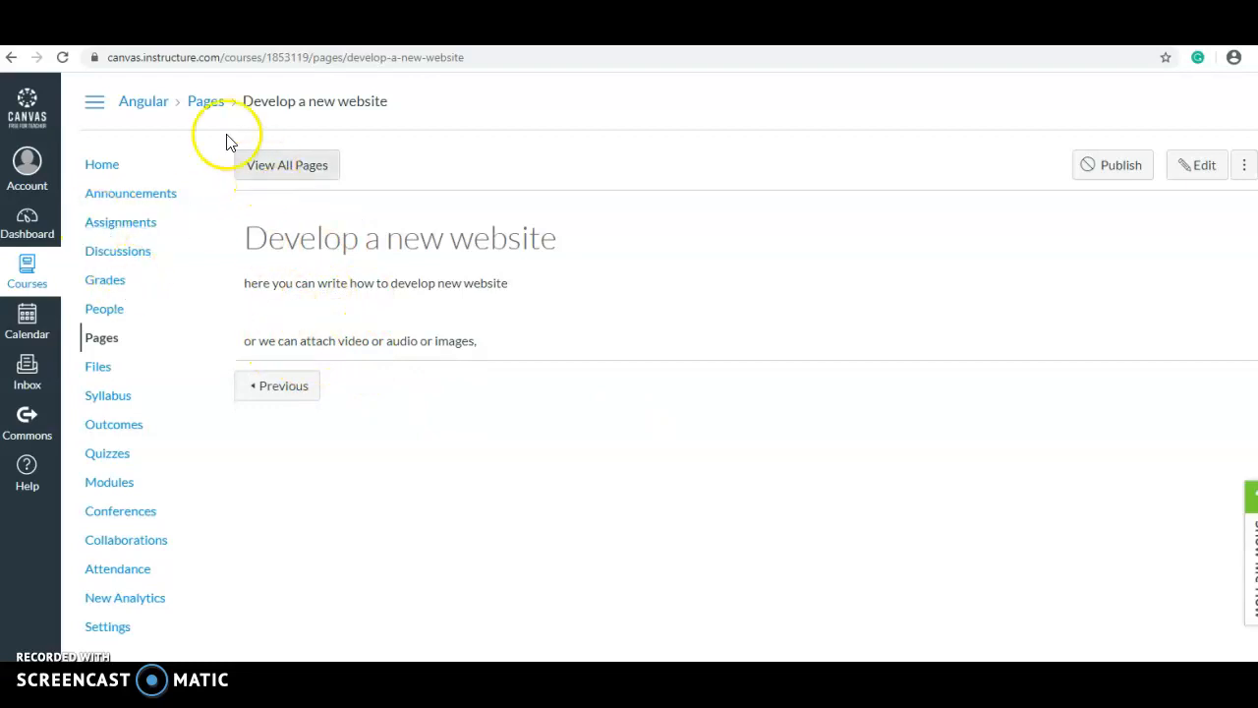
{"action": "left_click", "coordinate": [153, 107]}
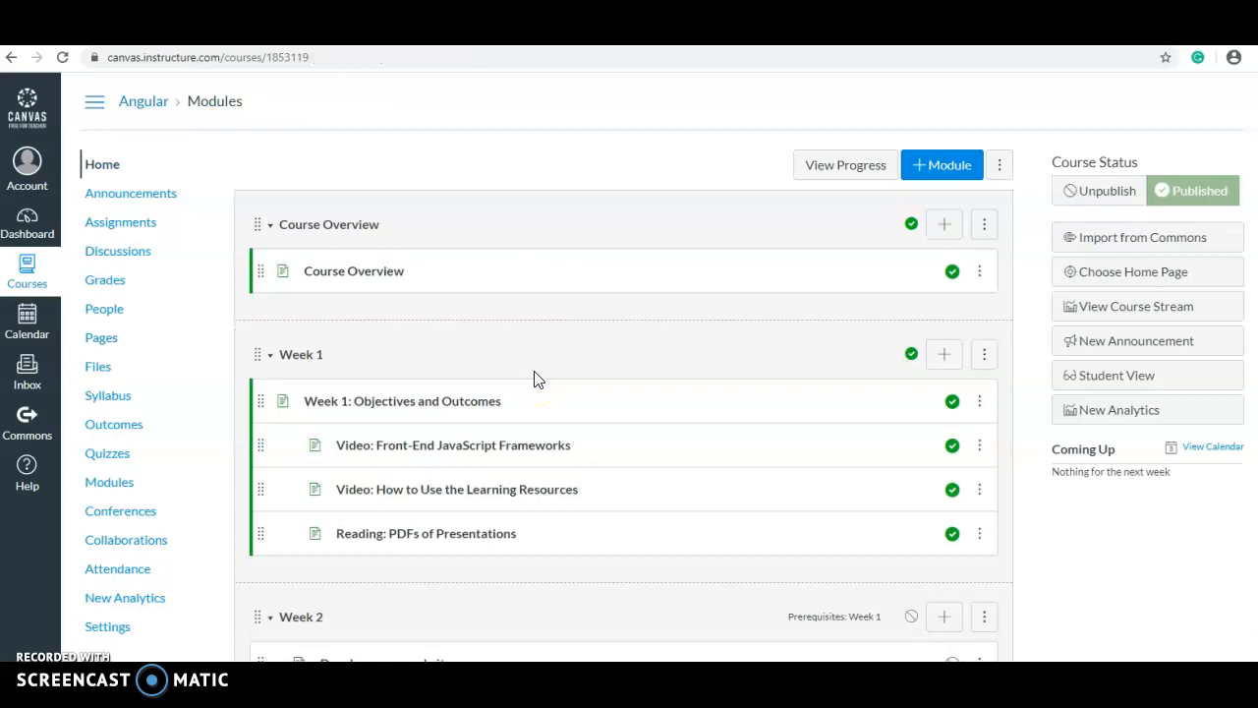
Publish the 'Develop a new website' page and Week 2 module, confirming Continue
{"action": "scroll", "coordinate": [535, 372], "scroll_direction": "down", "scroll_amount": 1}
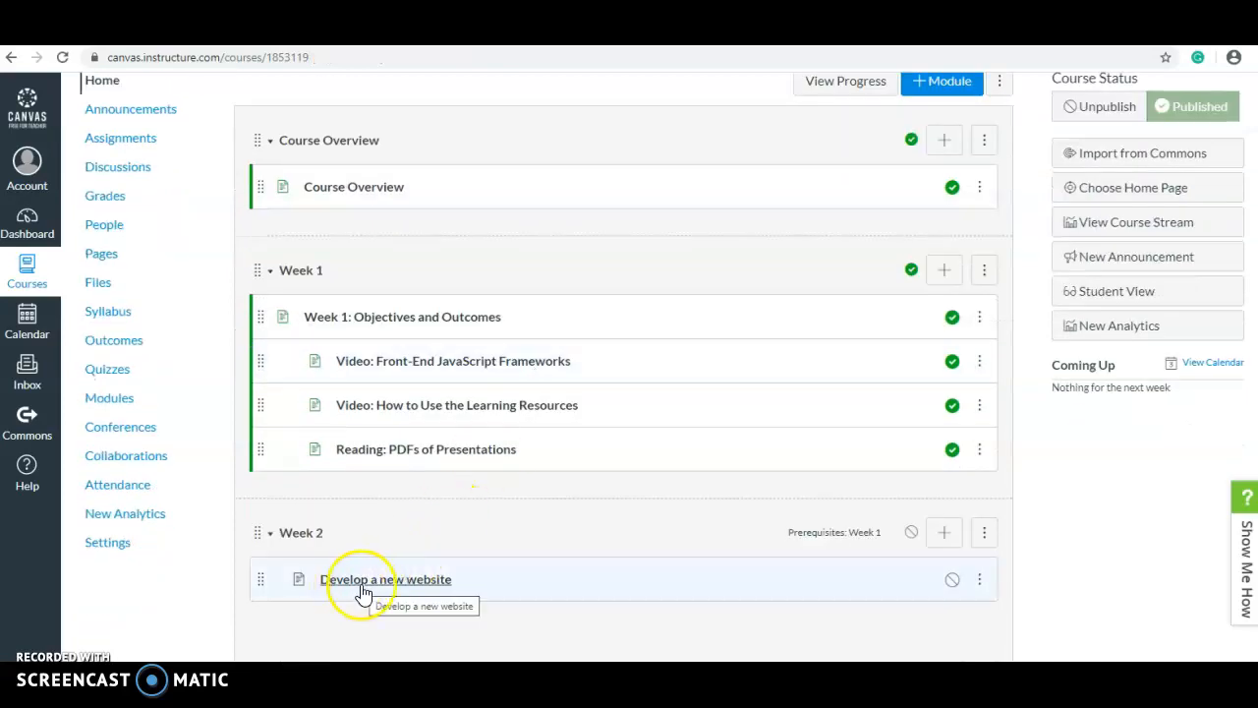
{"action": "left_click", "coordinate": [951, 581]}
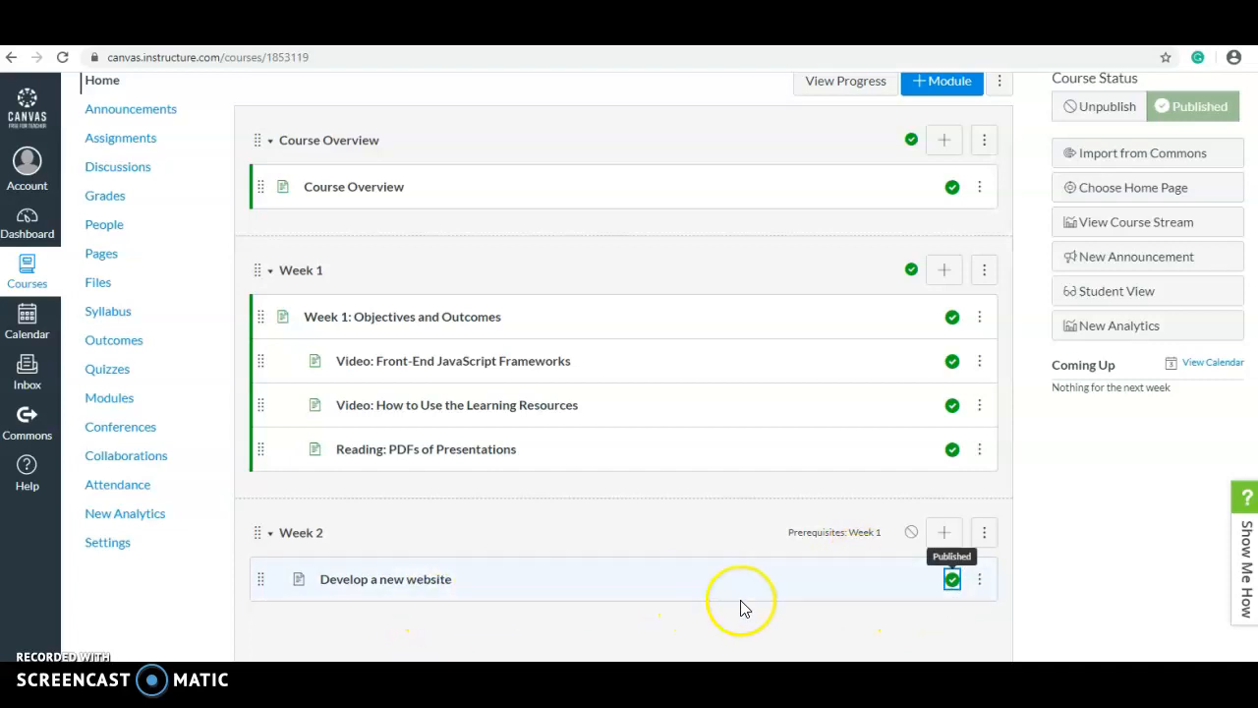
{"action": "left_click", "coordinate": [911, 531]}
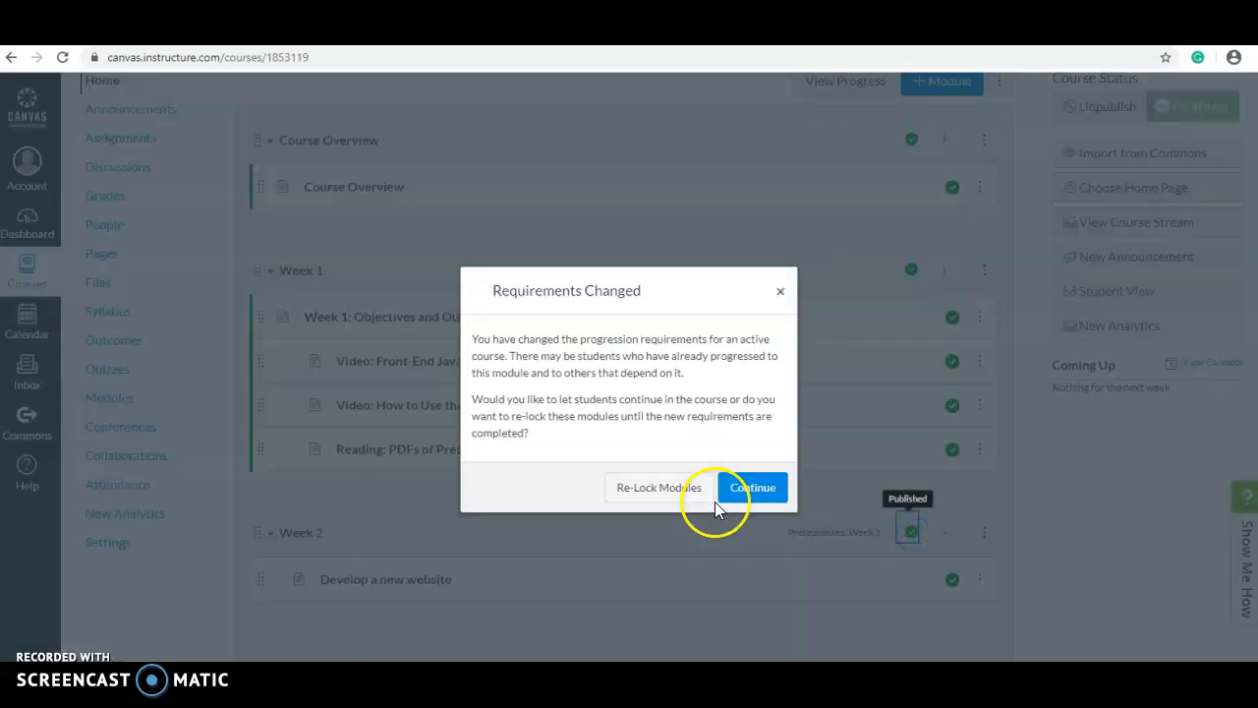
{"action": "left_click", "coordinate": [719, 500]}
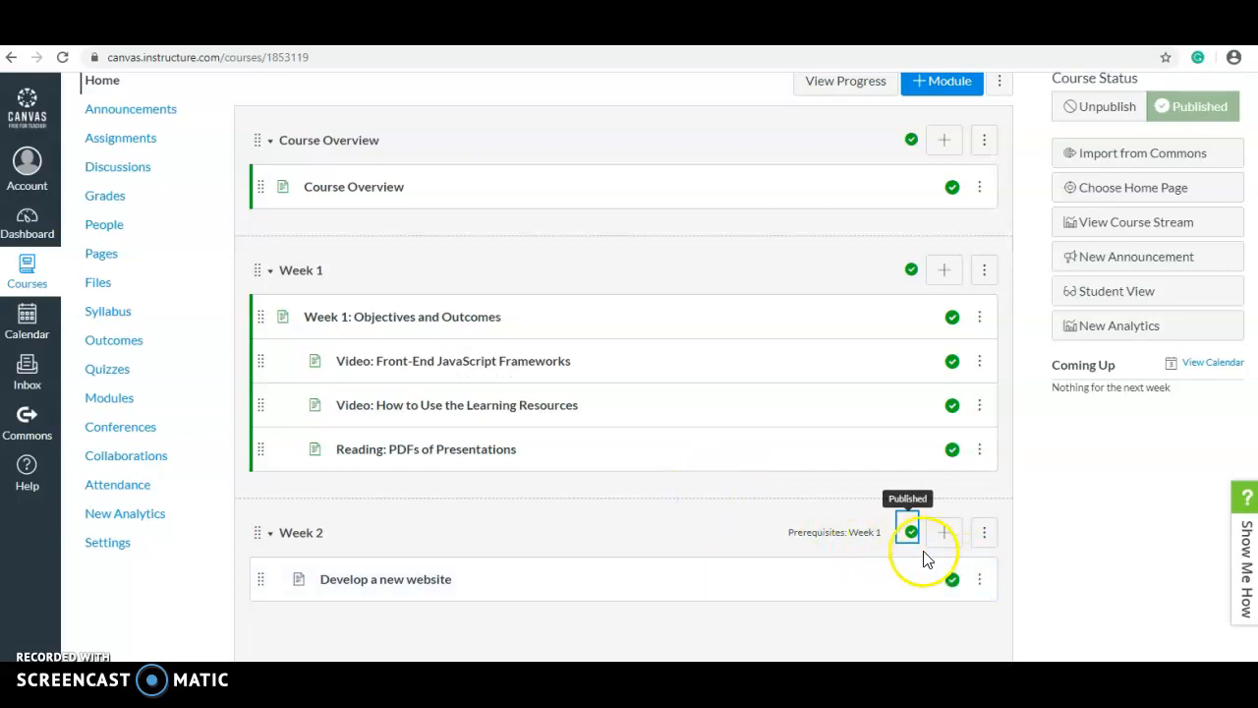
{"action": "left_click", "coordinate": [944, 533]}
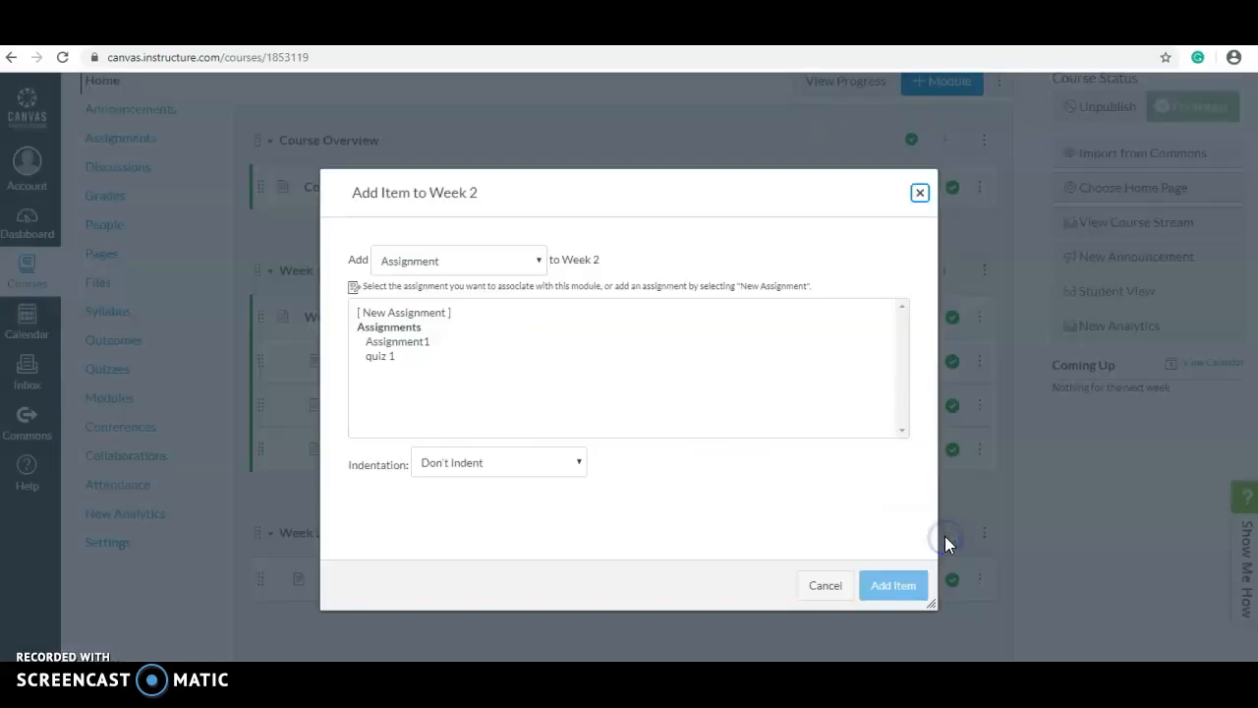
Dismiss the Add Item dialog without adding anything, leaving Week 2 with only 'Develop a new website'
{"action": "left_click", "coordinate": [442, 262]}
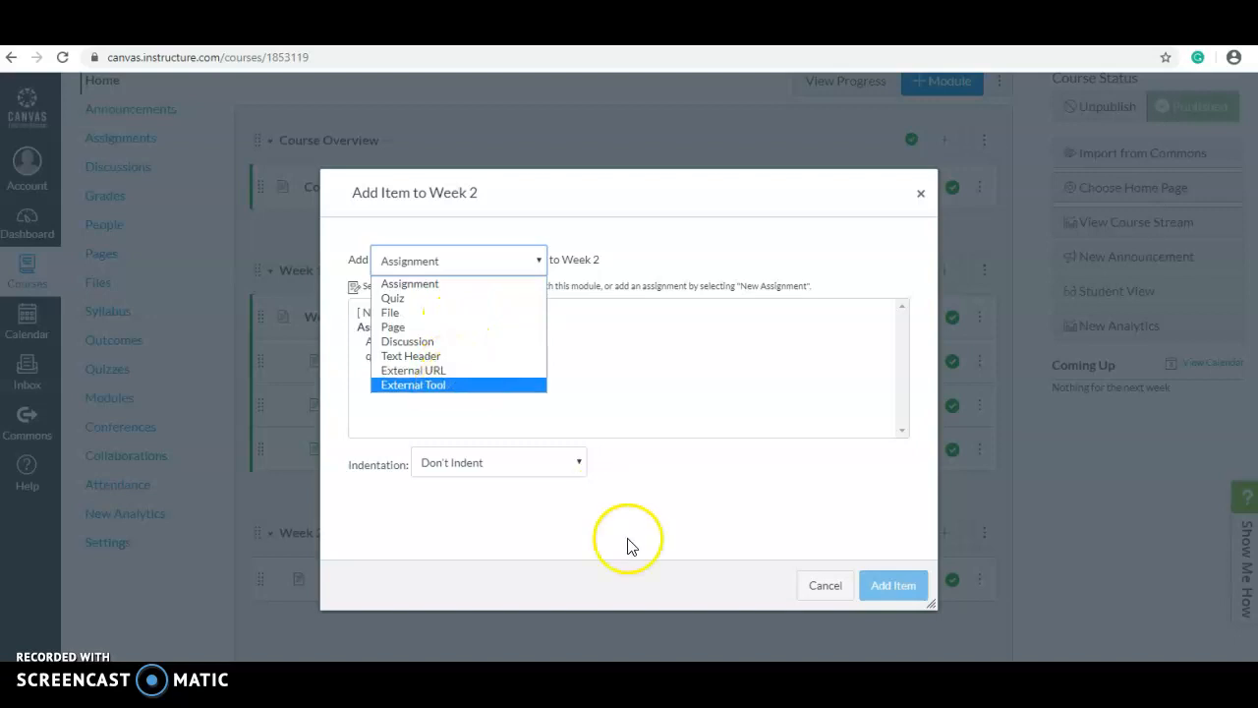
{"action": "left_click", "coordinate": [619, 509]}
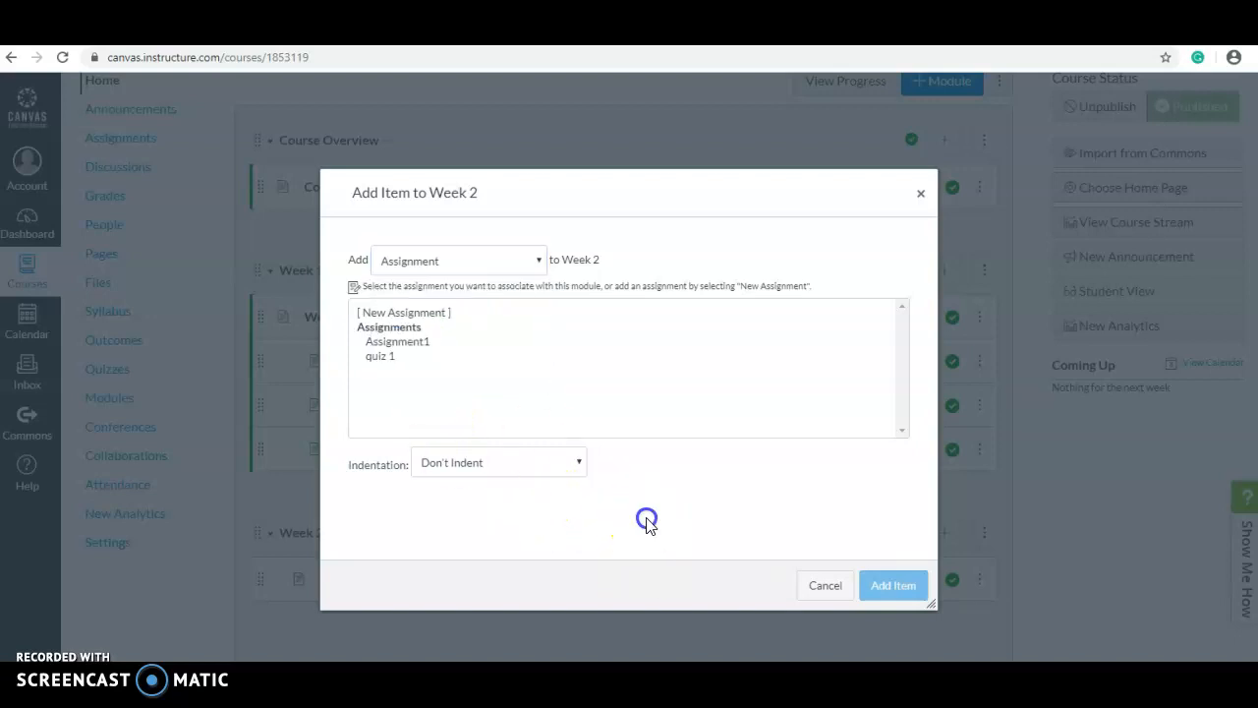
{"action": "left_click", "coordinate": [823, 586]}
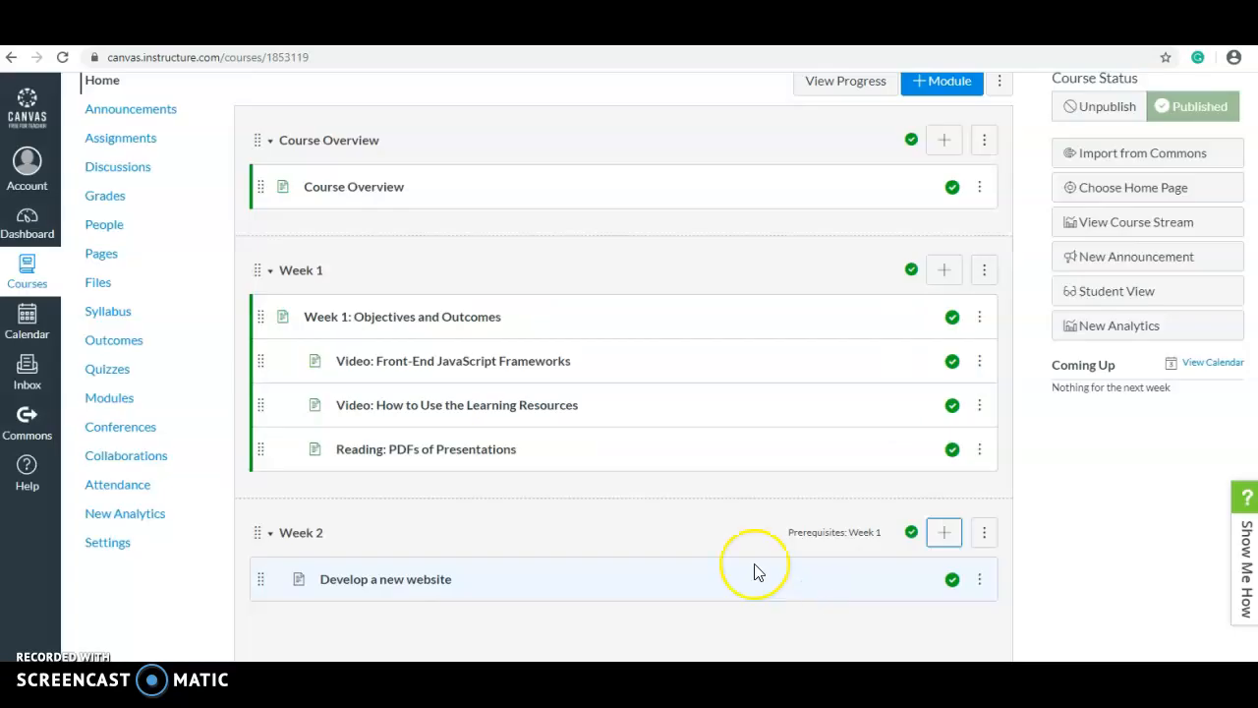